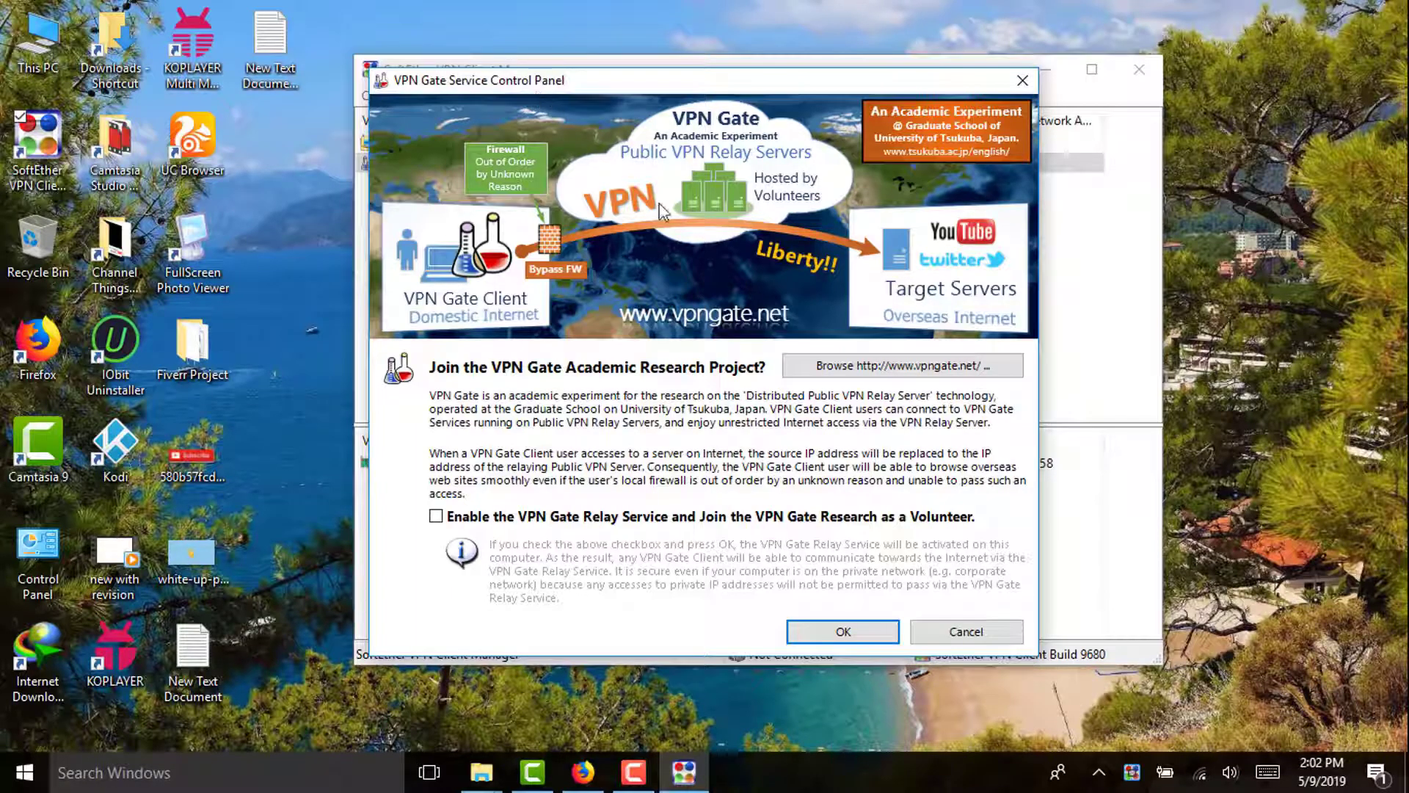
Dismiss the relay-service notice, then choose the top Japanese relay server and agree to the caution.
{"action": "left_click", "coordinate": [842, 635]}
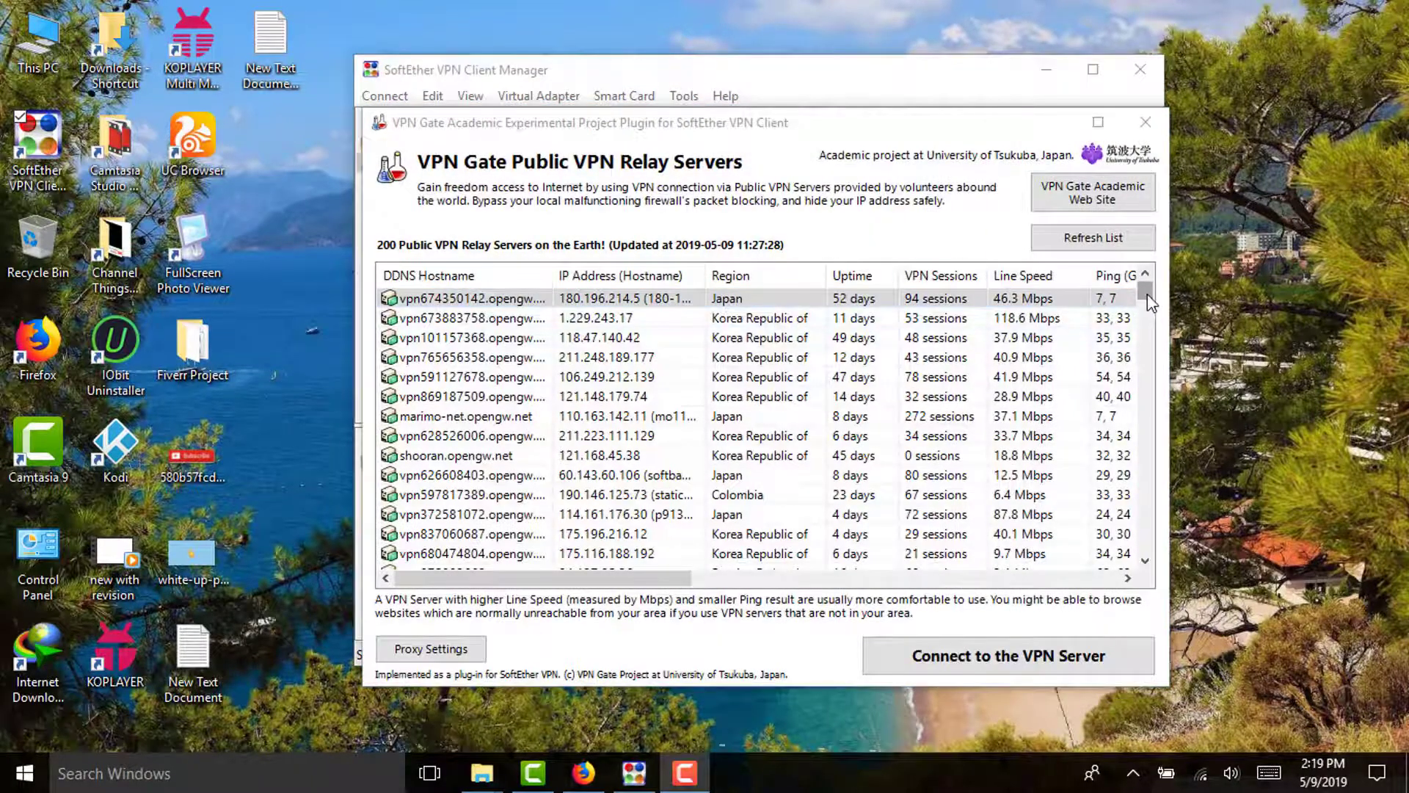
{"action": "left_click_drag", "start_coordinate": [1149, 303], "coordinate": [400, 295]}
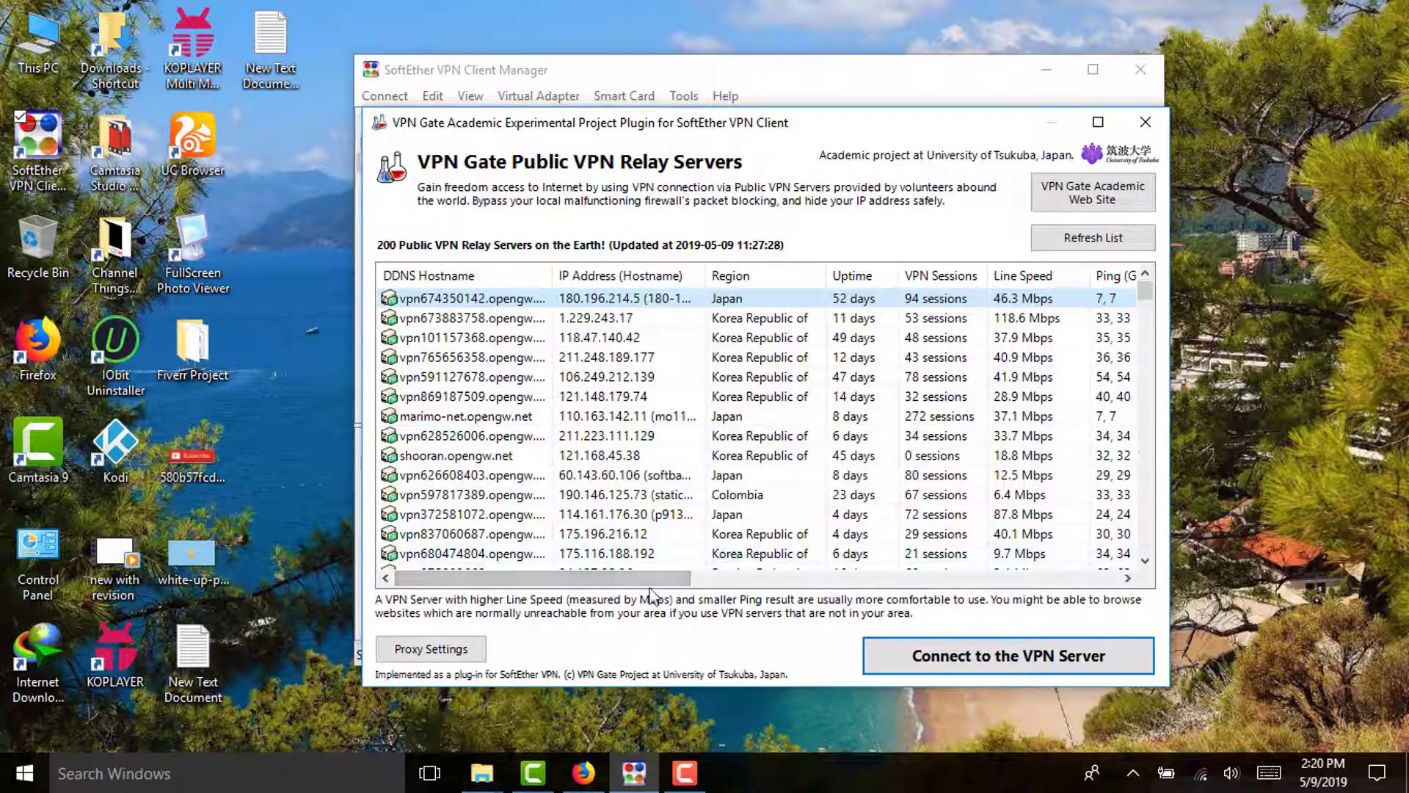
{"action": "mouse_move", "coordinate": [635, 588]}
{"action": "left_mouse_down"}
{"action": "mouse_move", "coordinate": [683, 580]}
{"action": "mouse_move", "coordinate": [635, 579]}
{"action": "left_mouse_up"}
{"action": "double_click", "coordinate": [630, 298]}
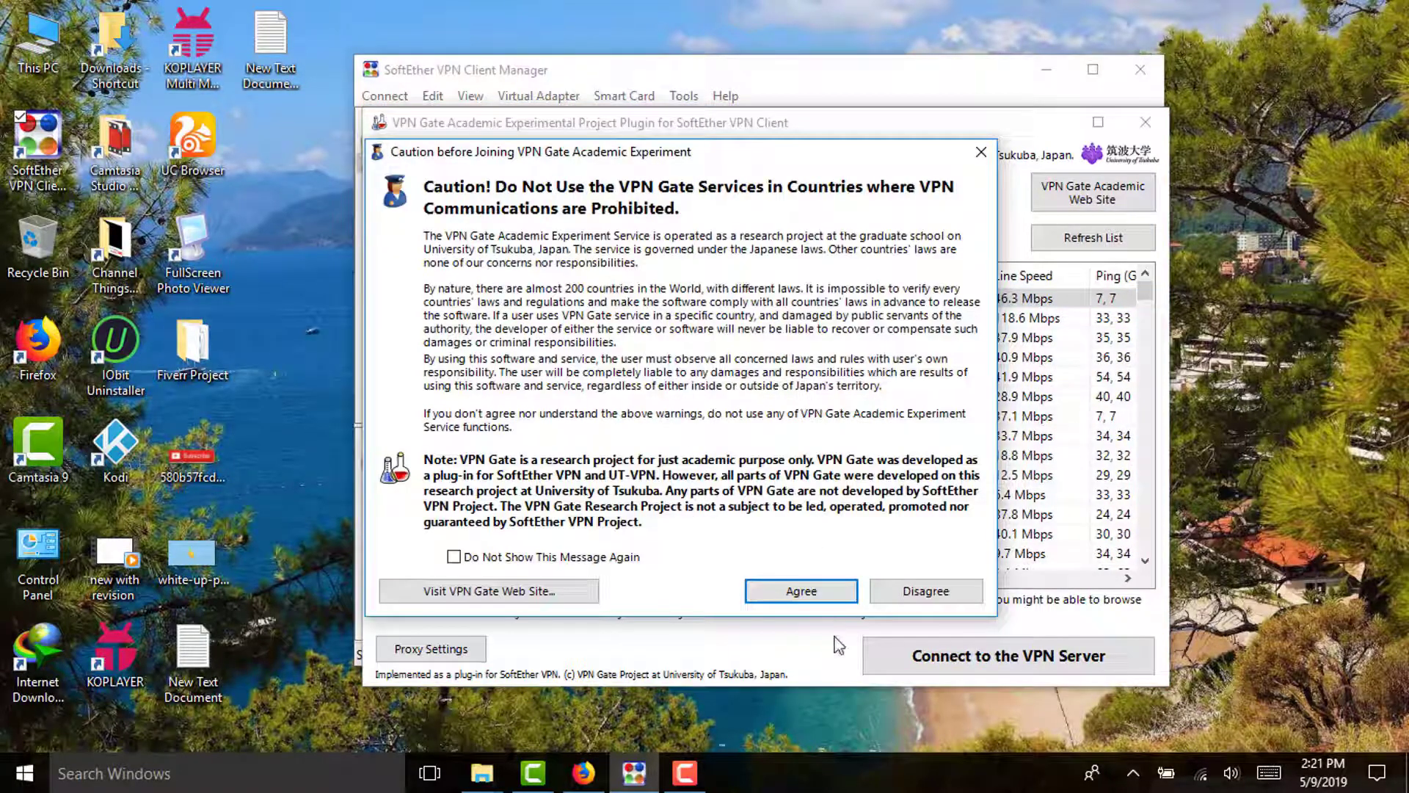
{"action": "left_click", "coordinate": [802, 592]}
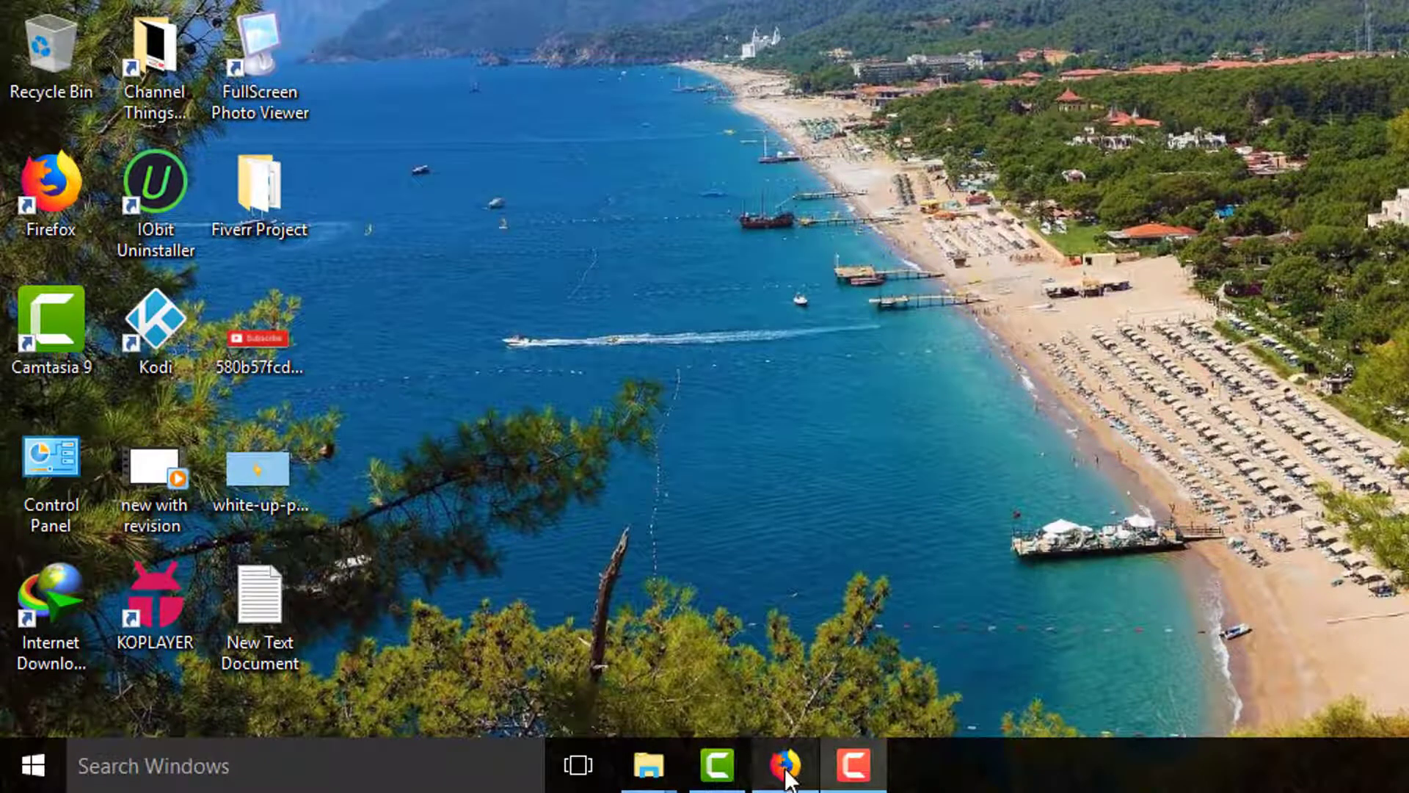
Bring up Firefox on vpngate.net/en/download.aspx and scroll to the Windows client link.
{"action": "mouse_move", "coordinate": [789, 777]}
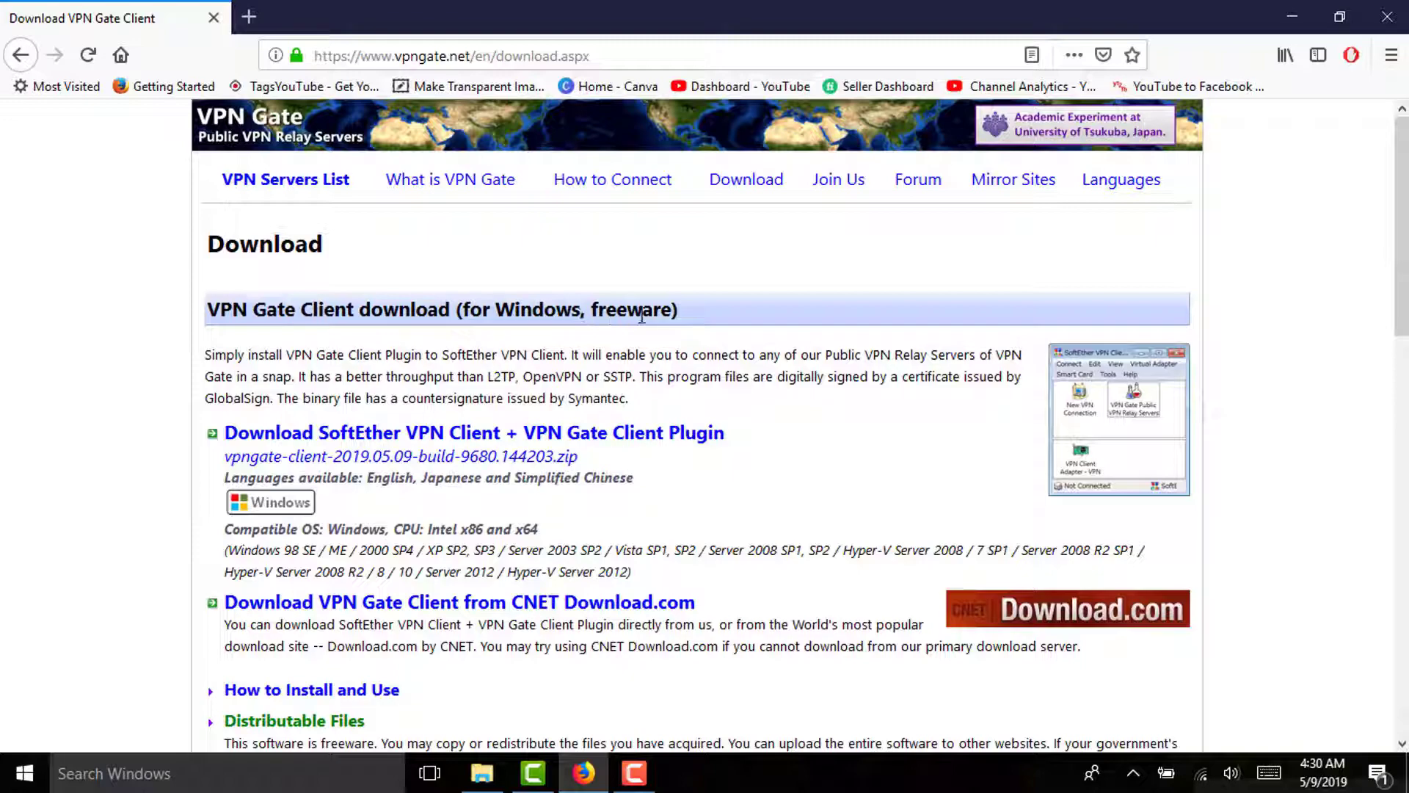
{"action": "scroll", "coordinate": [713, 358], "scroll_direction": "down", "scroll_amount": 3}
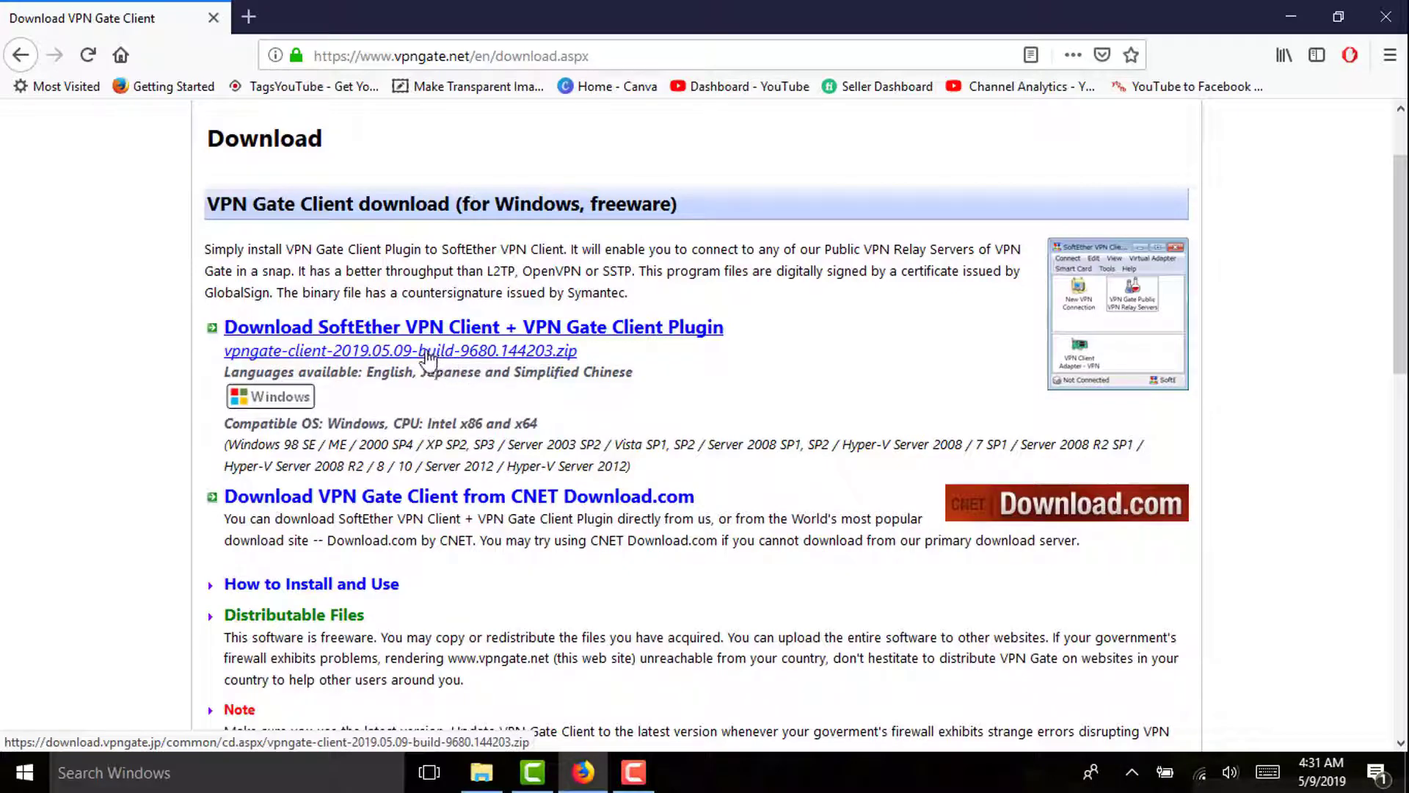
Save vpngate-client-2019.05.09-build-9680.144203.zip to disk and confirm the 51.8 MB download finished.
{"action": "left_click", "coordinate": [427, 359]}
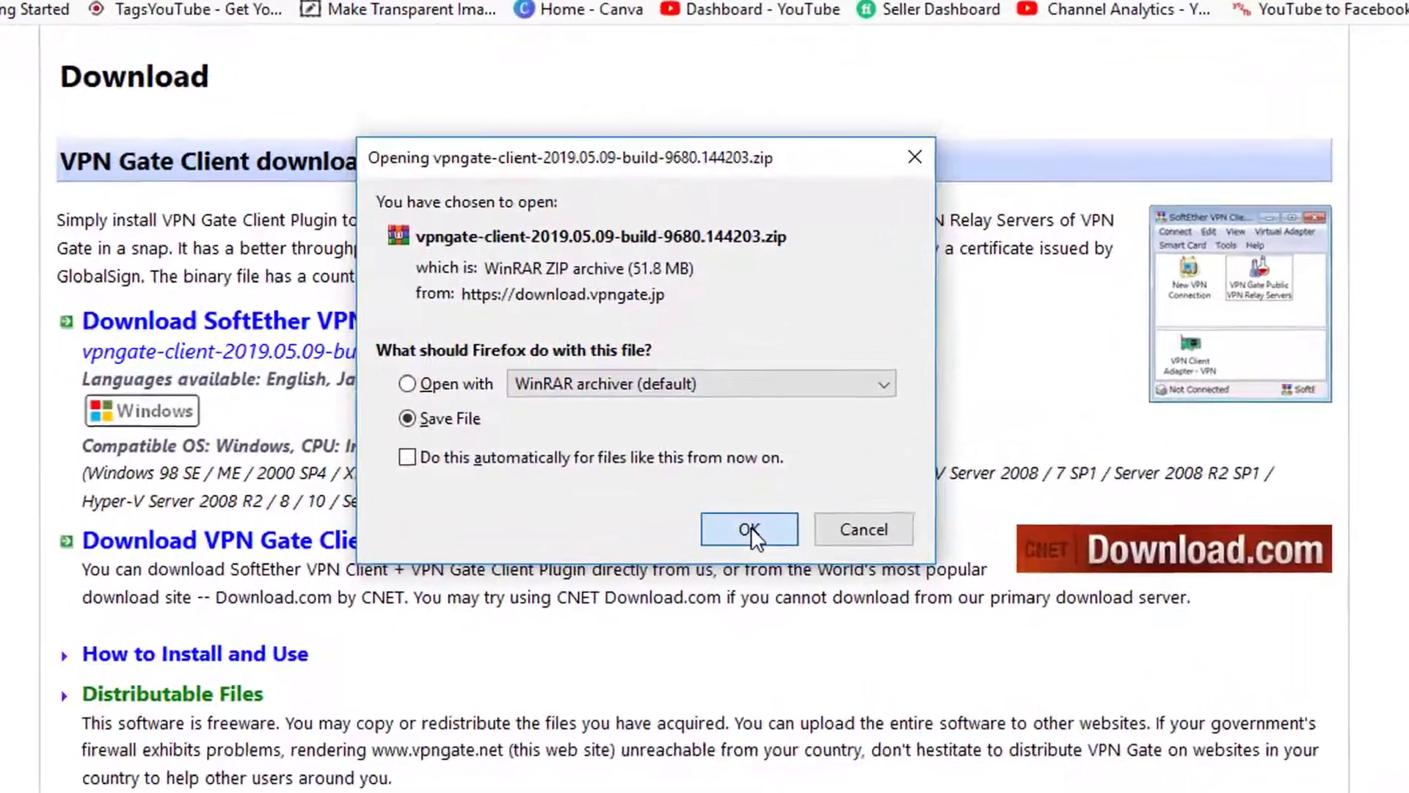
{"action": "left_click", "coordinate": [740, 488]}
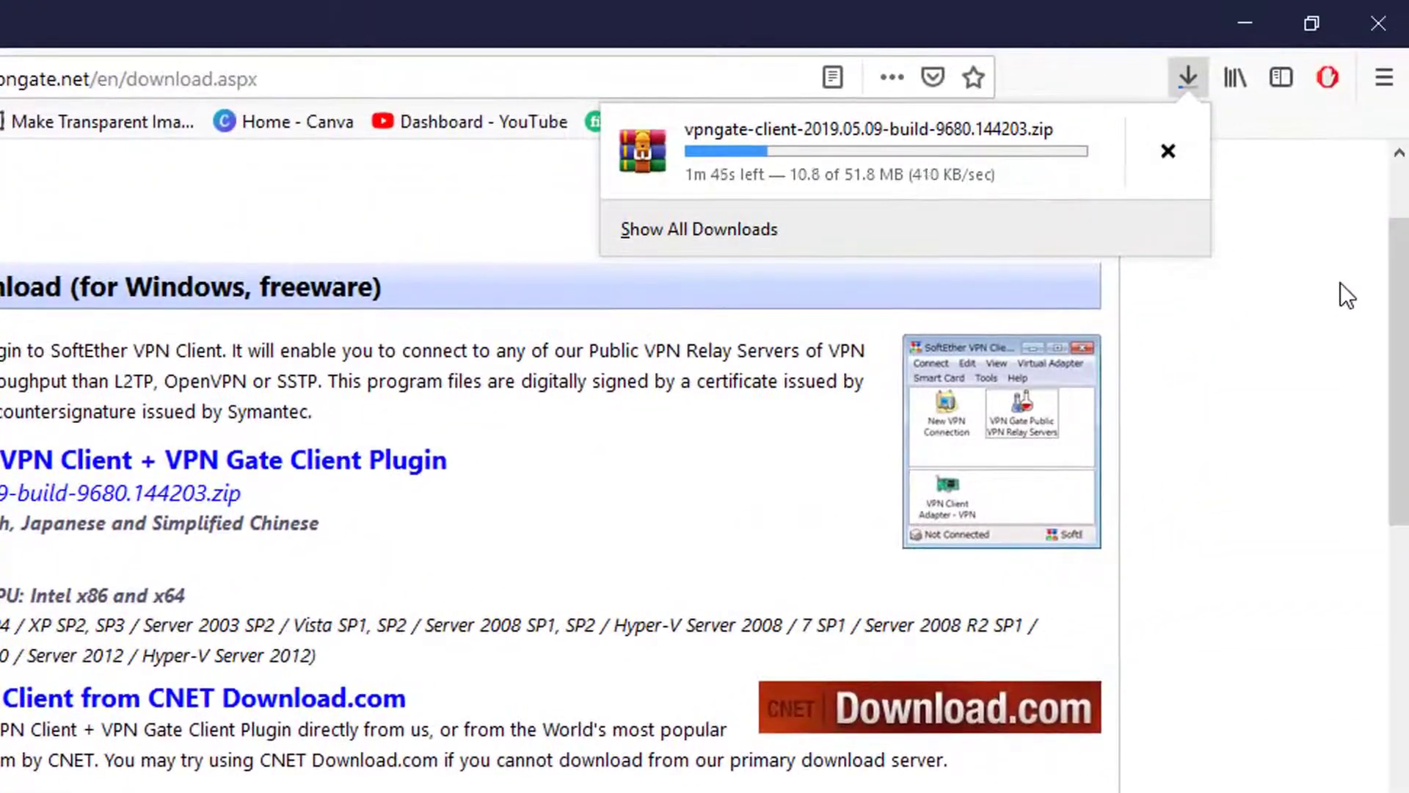
{"action": "left_click", "coordinate": [1340, 283]}
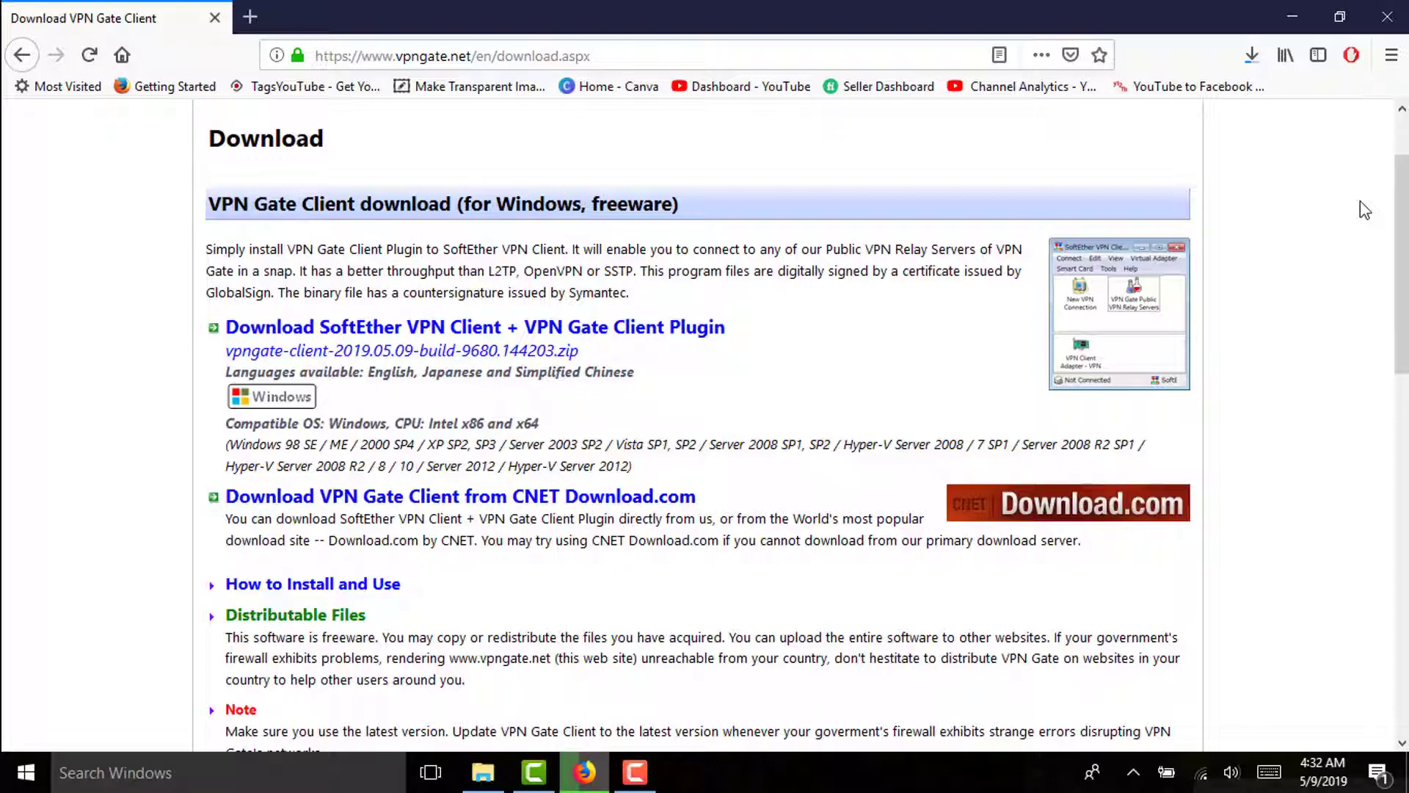
{"action": "left_click", "coordinate": [1255, 60]}
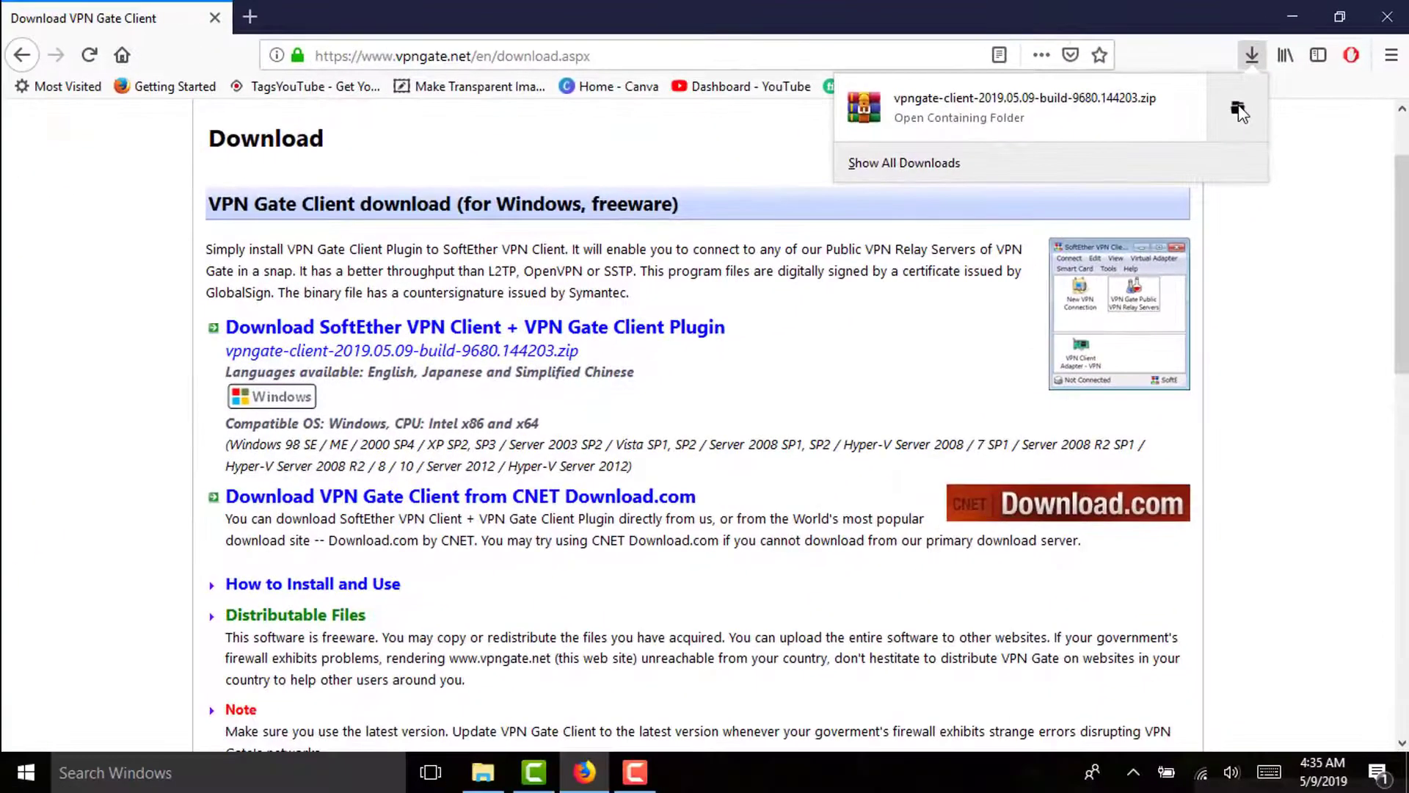
Show the downloaded zip in the Downloads folder and add a new folder there.
{"action": "left_click", "coordinate": [1173, 147]}
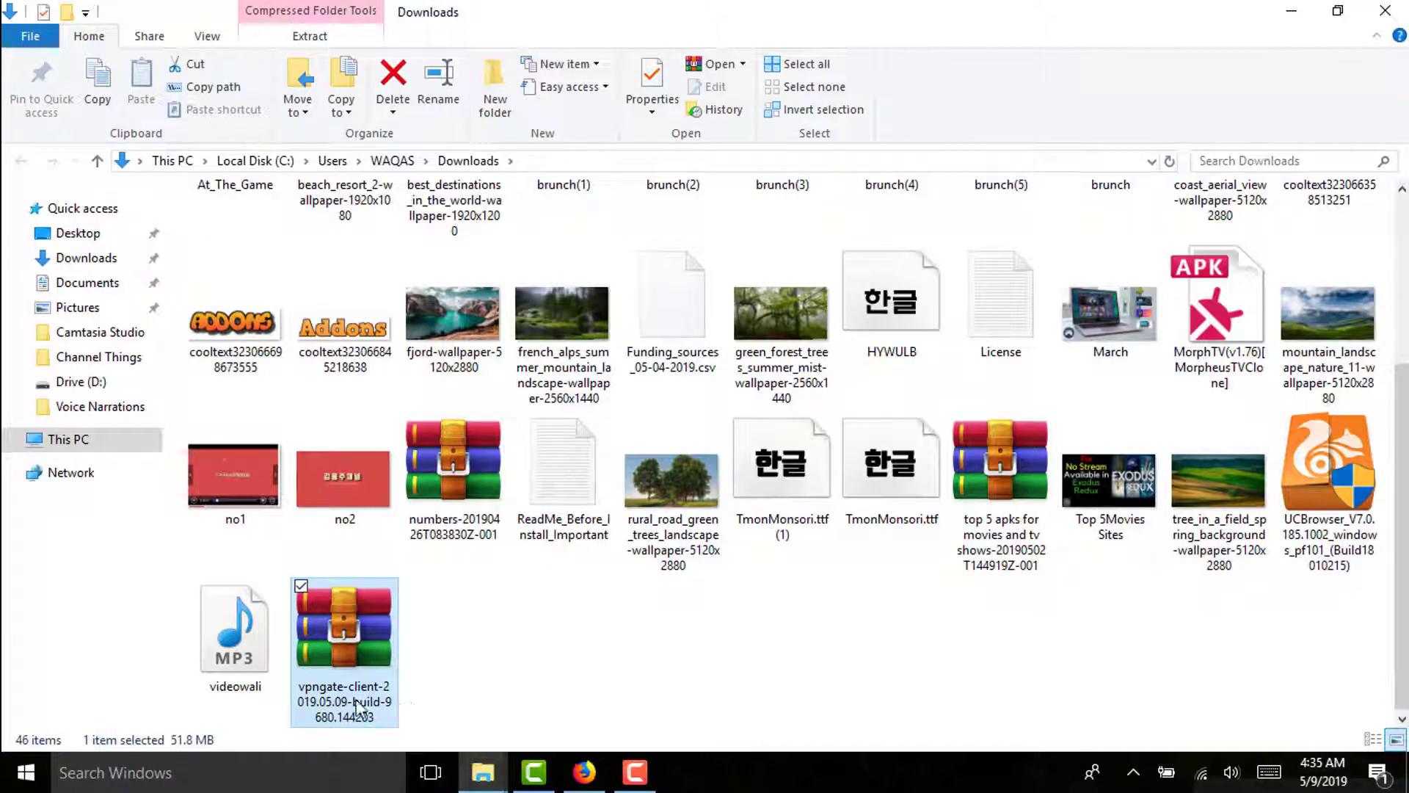
{"action": "left_click", "coordinate": [613, 671]}
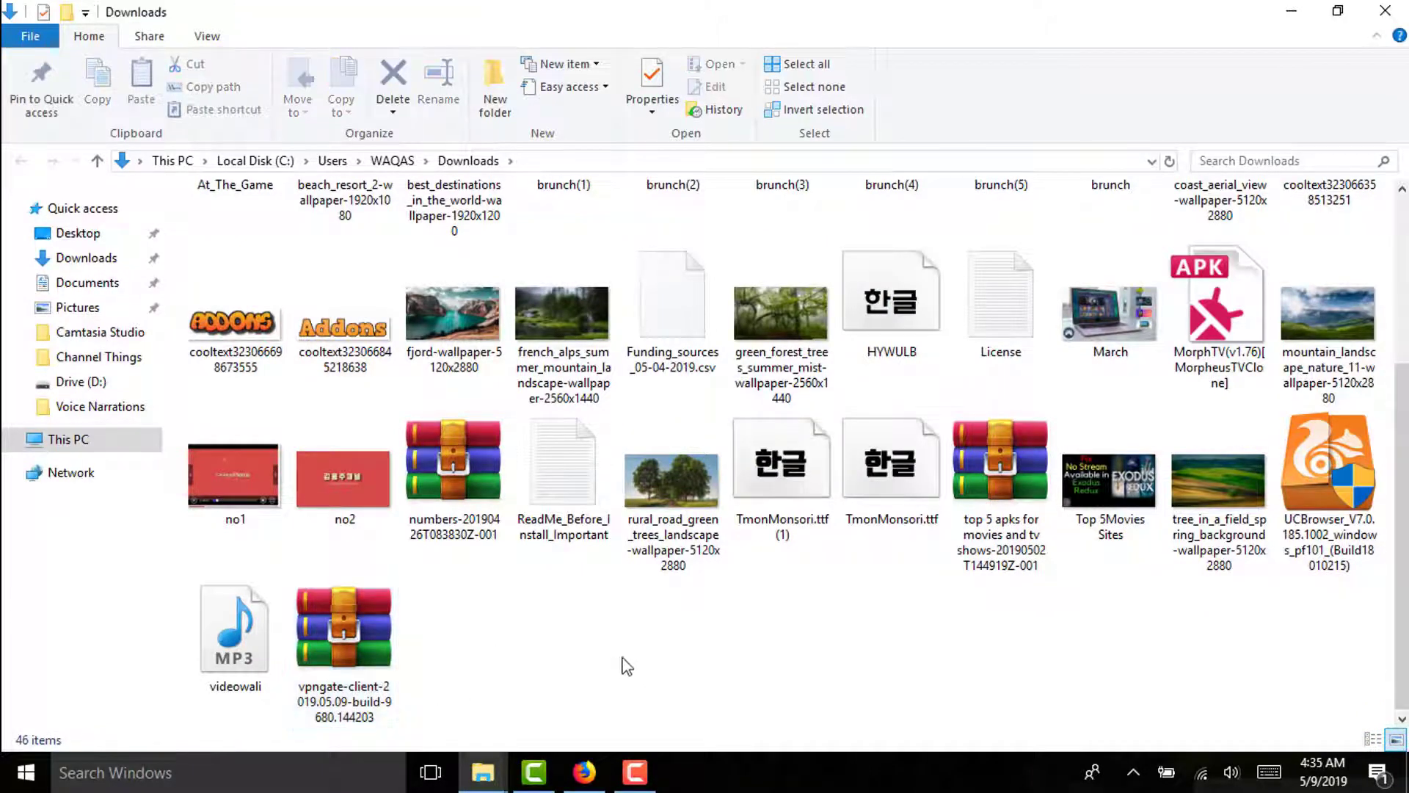
{"action": "right_click", "coordinate": [626, 666]}
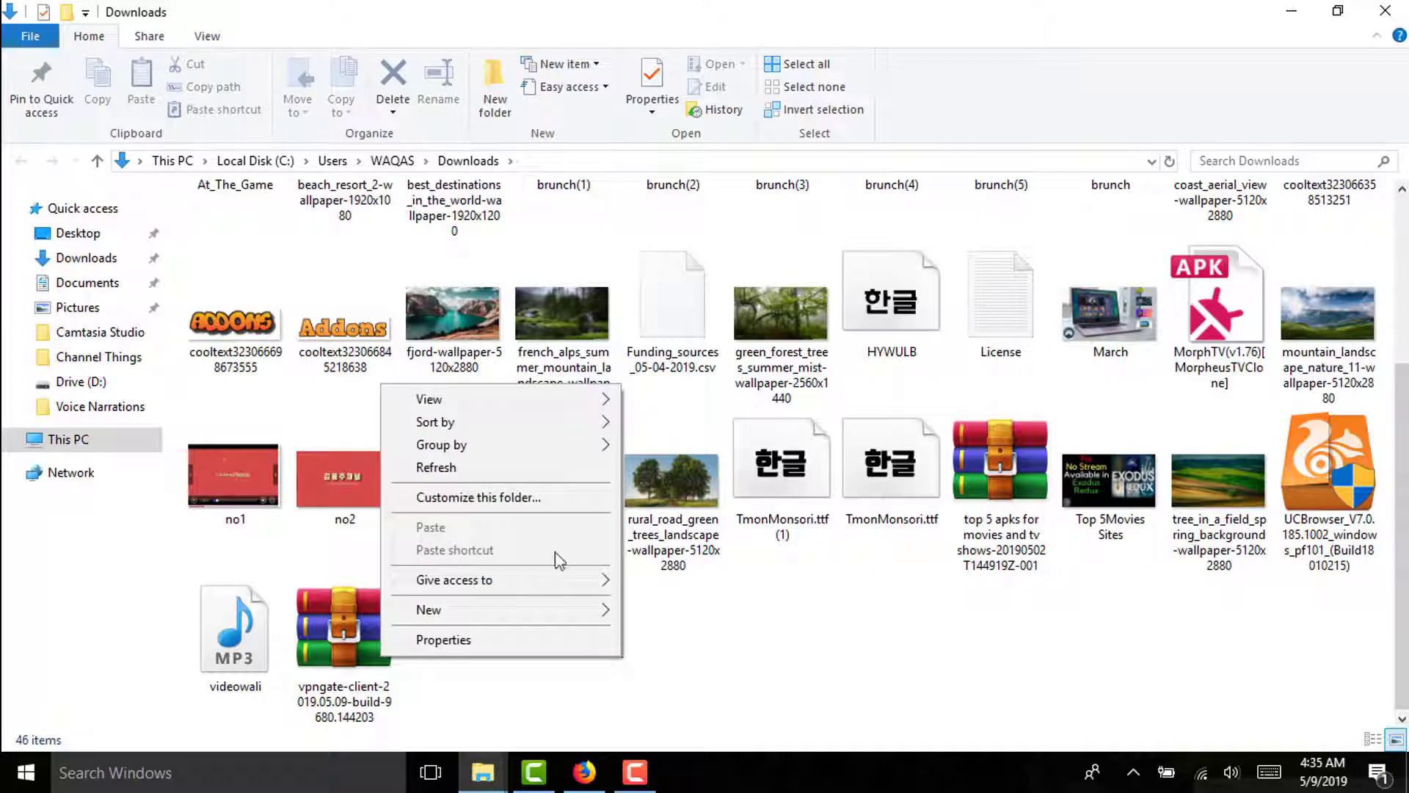
{"action": "mouse_move", "coordinate": [579, 612]}
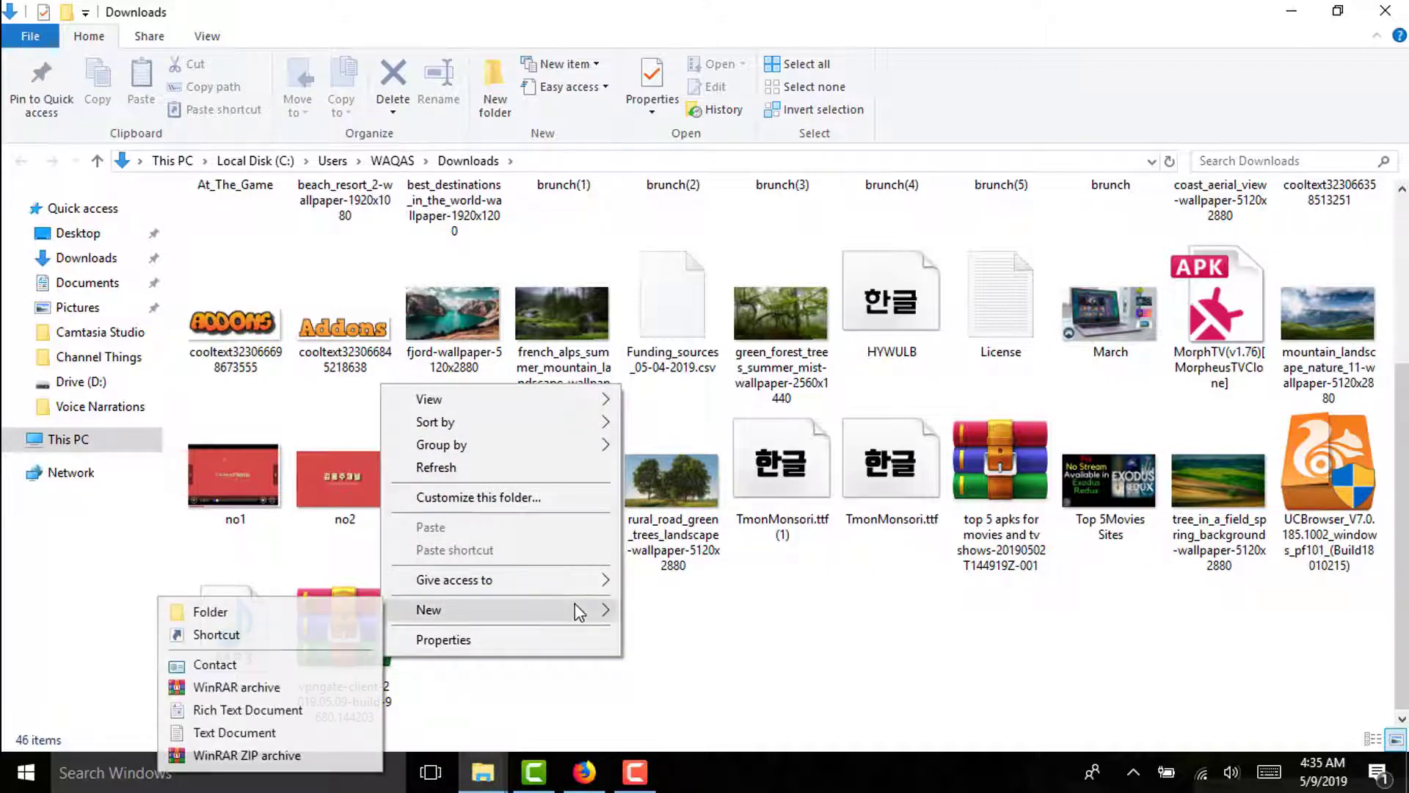
{"action": "left_click", "coordinate": [325, 609]}
Name the new folder 'vpn gate' and copy the VPN Gate client zip.
{"action": "type", "text": "vp gate"}
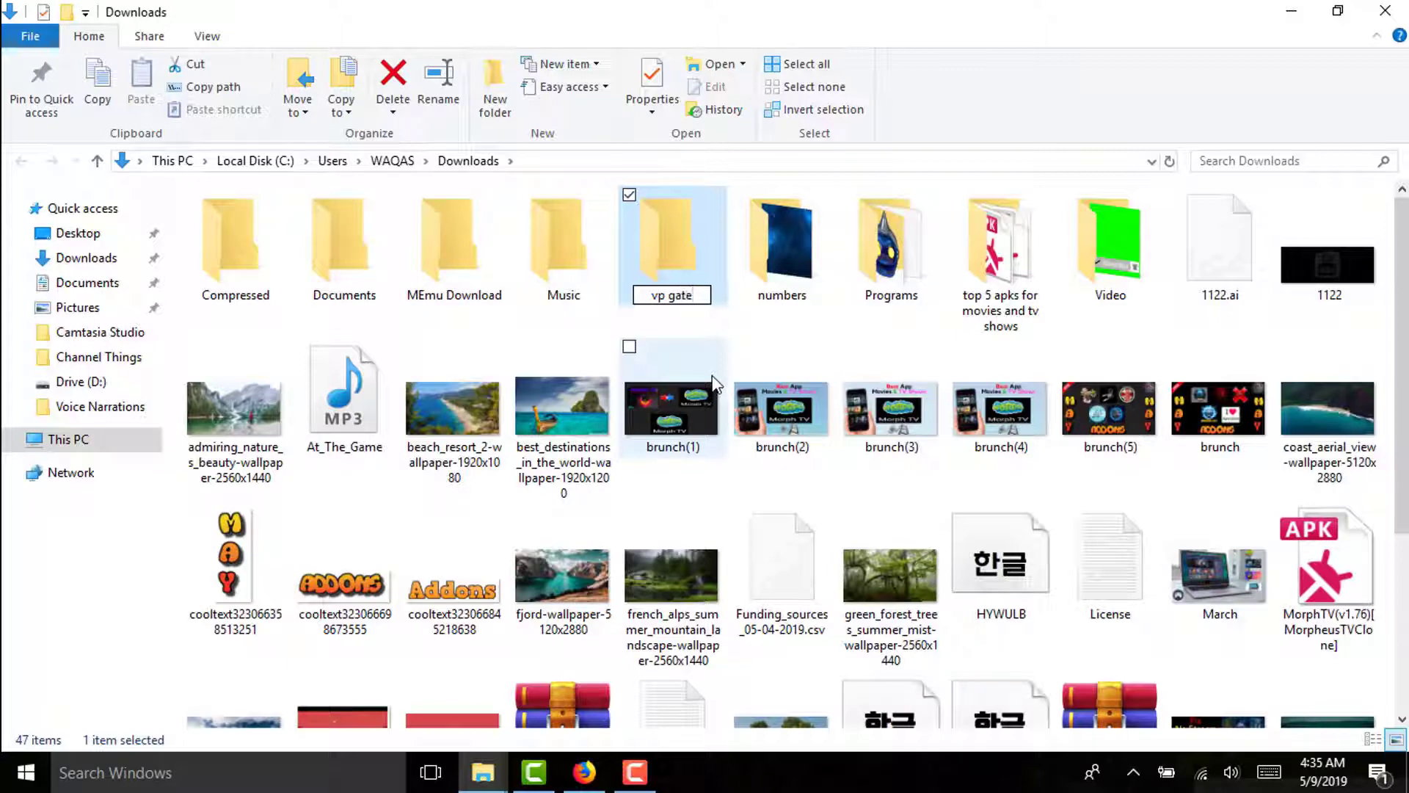
{"action": "left_click", "coordinate": [664, 294]}
{"action": "type", "text": "n"}
{"action": "key", "text": "Return"}
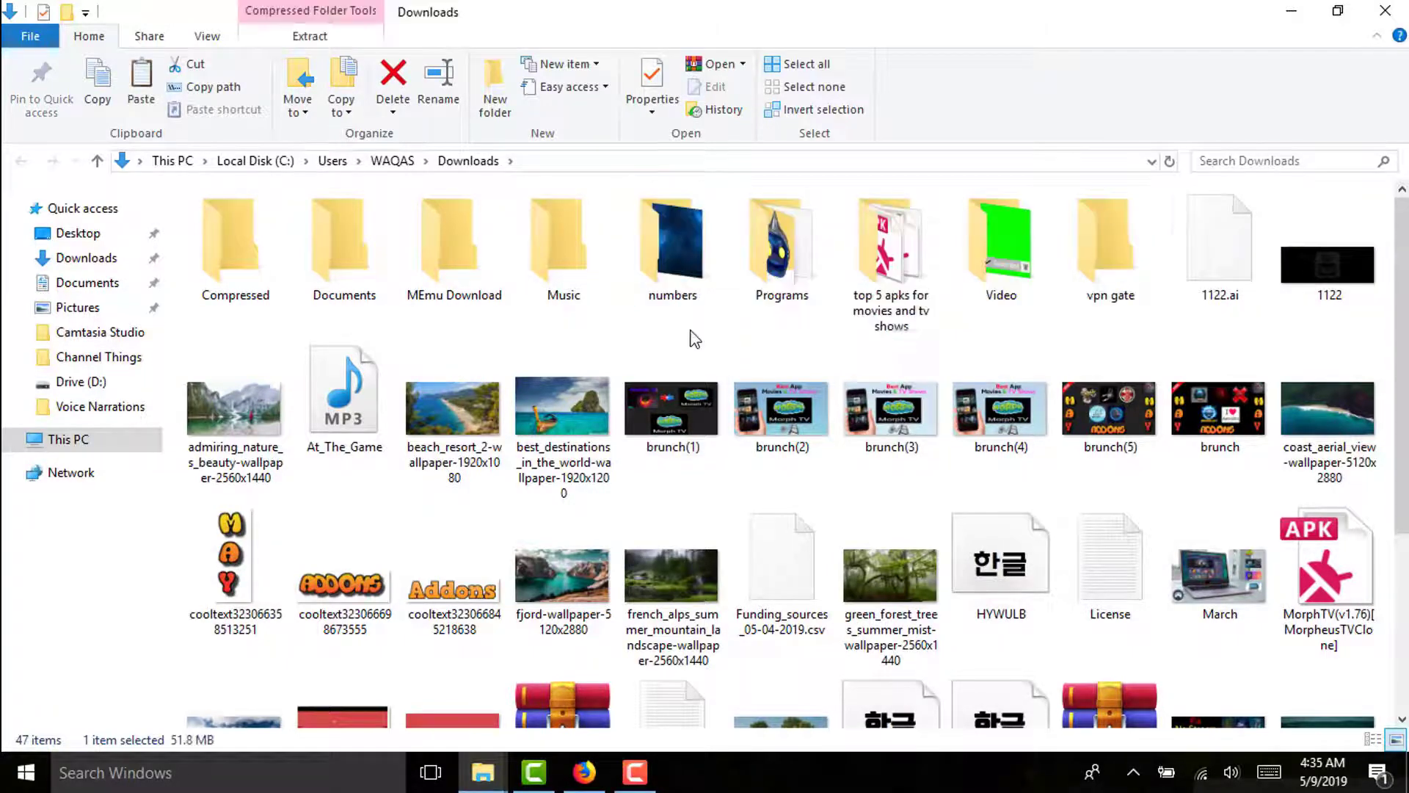
{"action": "scroll", "coordinate": [693, 336], "scroll_direction": "down", "scroll_amount": 5}
{"action": "scroll", "coordinate": [664, 538], "scroll_direction": "up", "scroll_amount": 5}
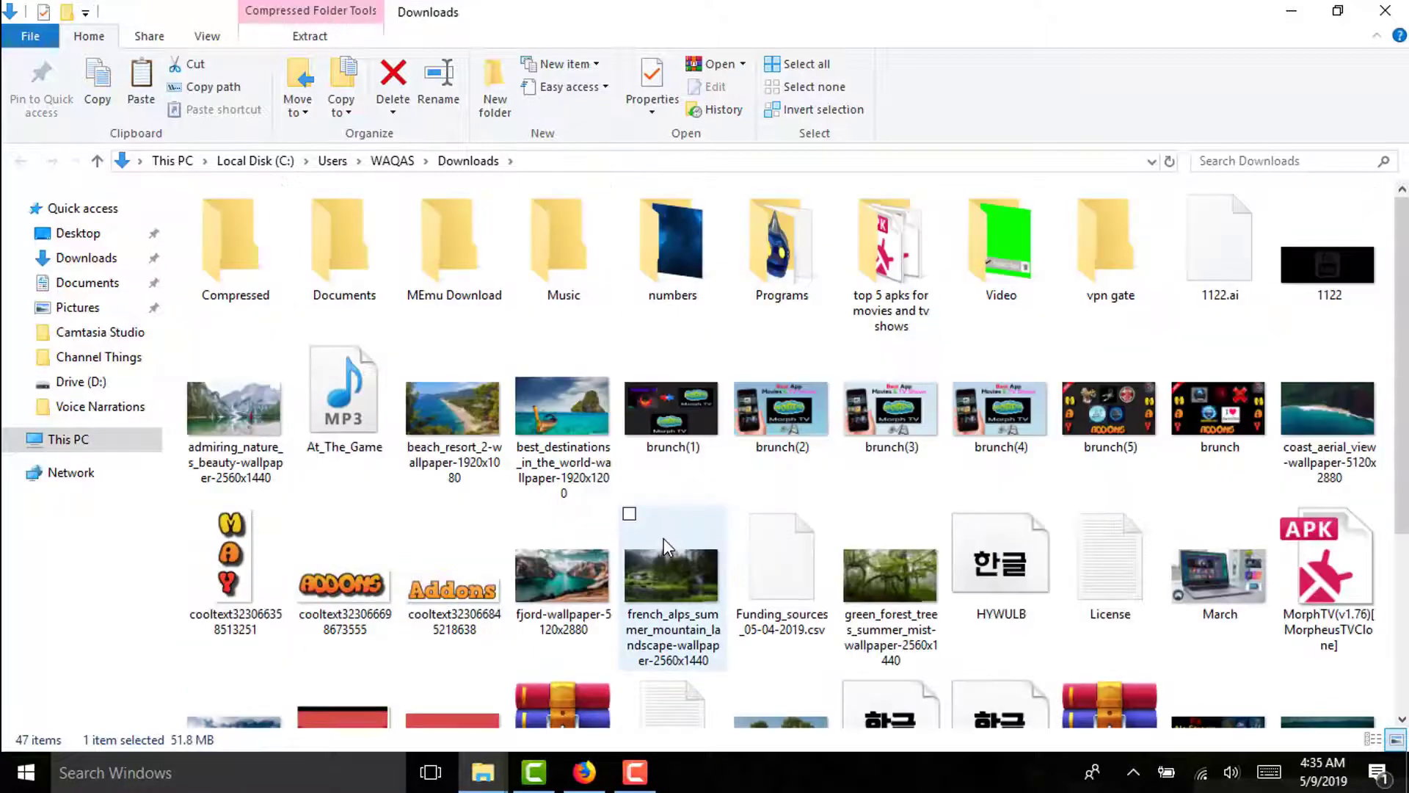
Paste the client zip into the empty vpn gate folder.
{"action": "double_click", "coordinate": [1105, 264]}
{"action": "right_click", "coordinate": [731, 349]}
{"action": "left_click", "coordinate": [564, 493]}
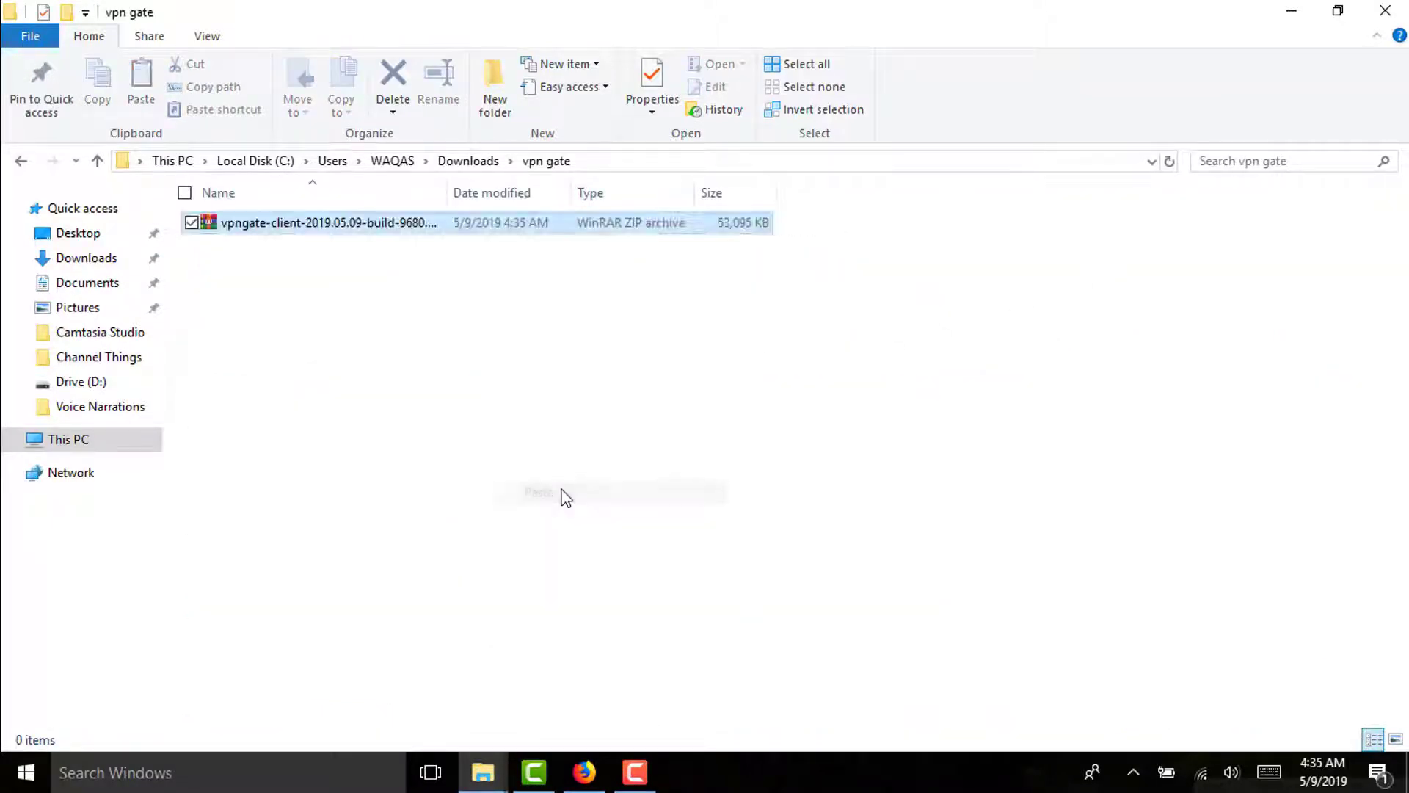
{"action": "left_click", "coordinate": [575, 503]}
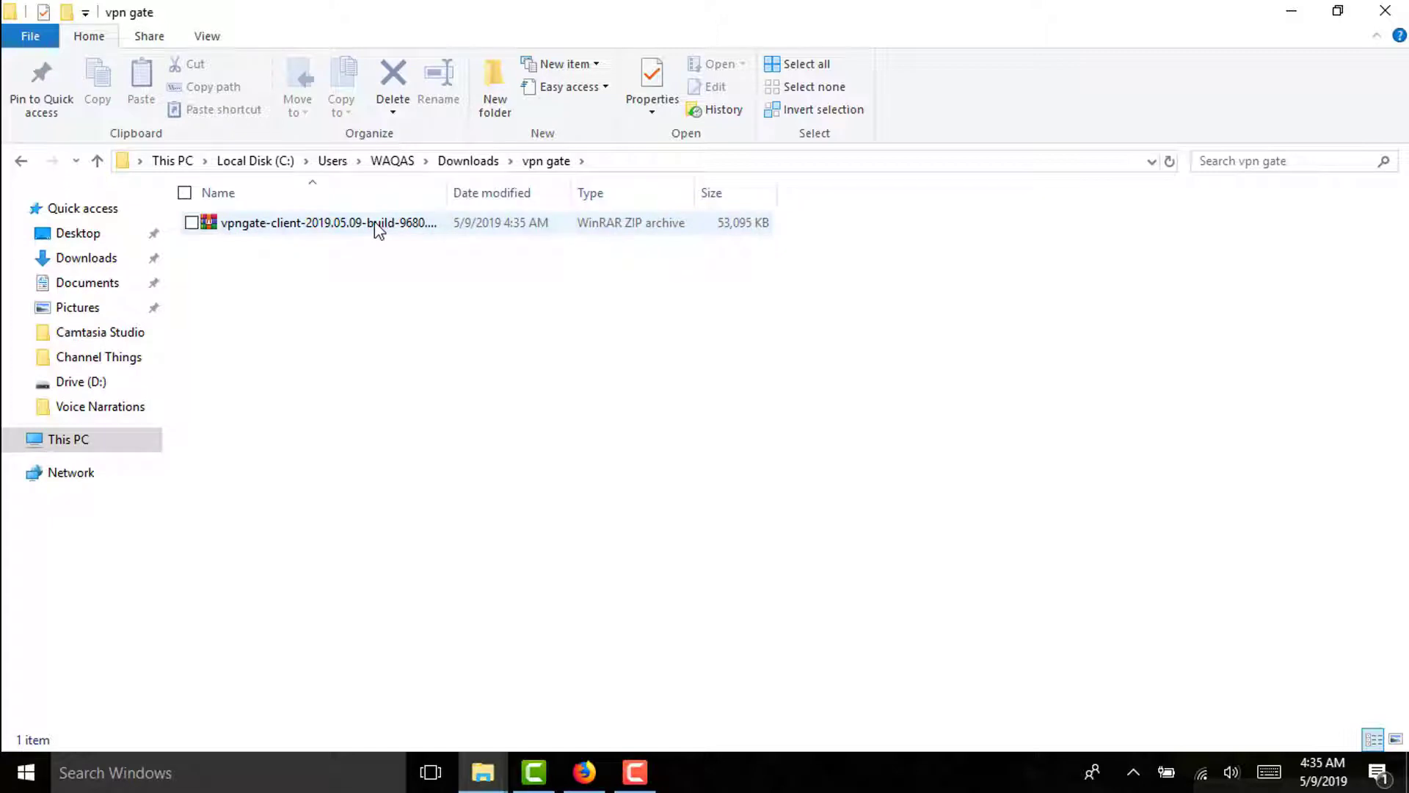
Extract the zip's installer, plugin DLLs and support files into vpn gate.
{"action": "right_click", "coordinate": [377, 230]}
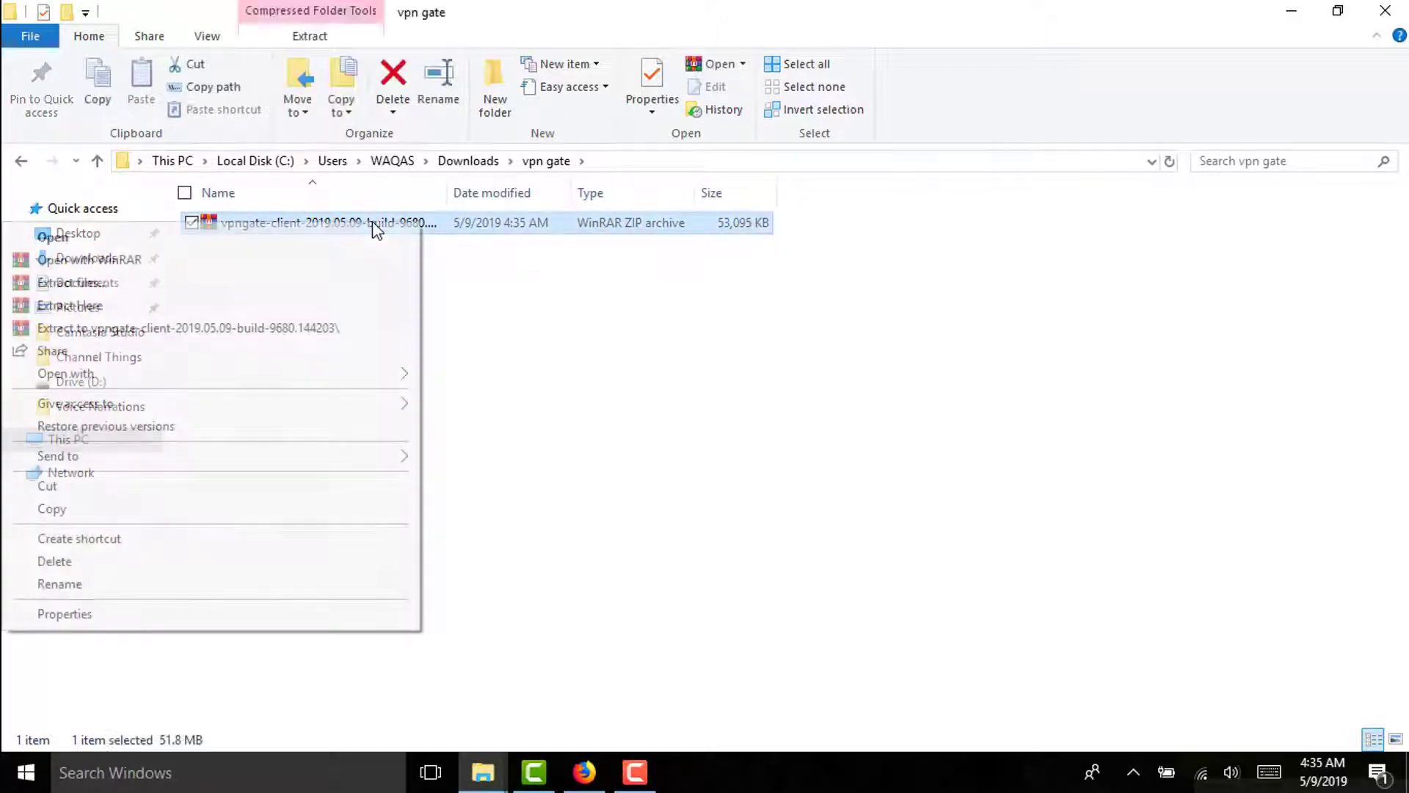
{"action": "left_click", "coordinate": [228, 312]}
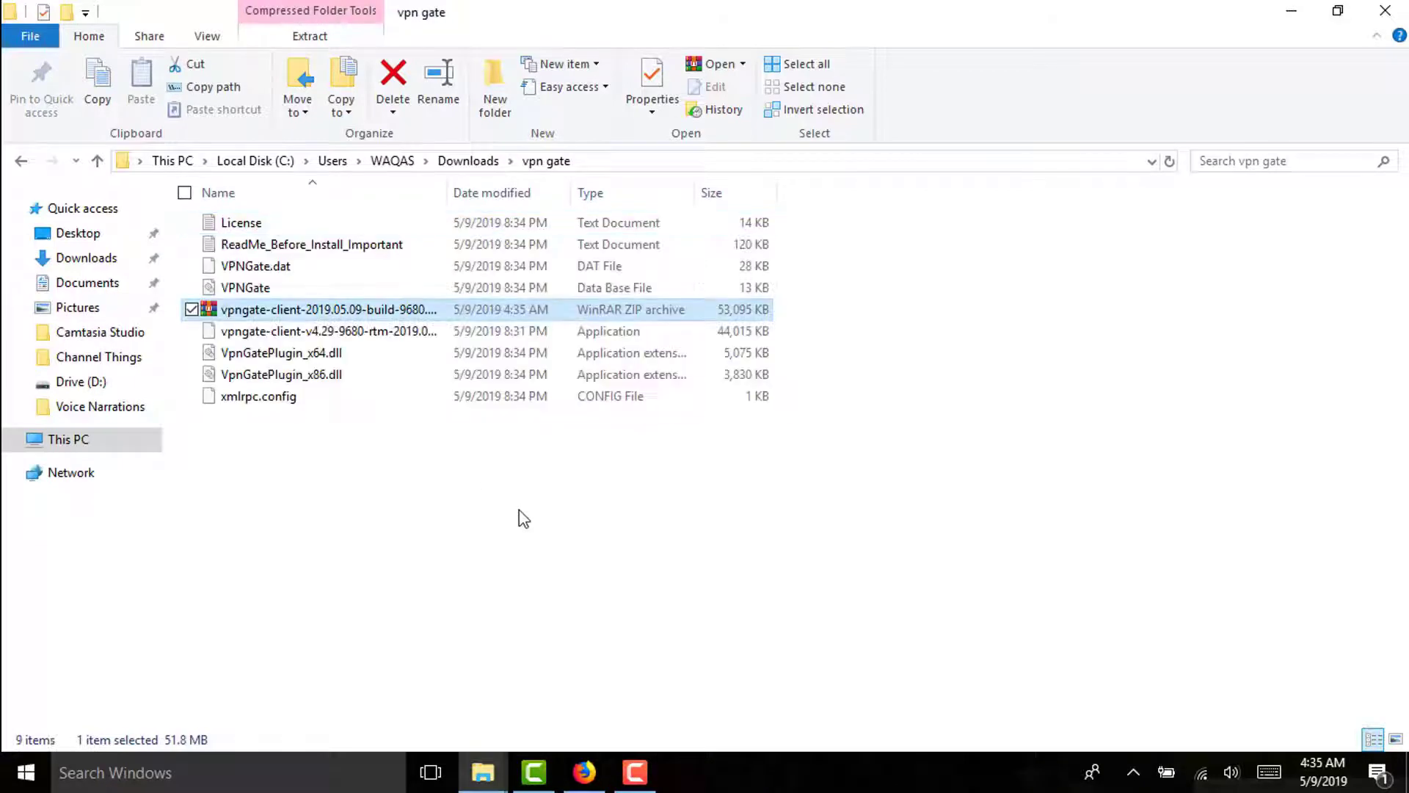
{"action": "left_click", "coordinate": [529, 530]}
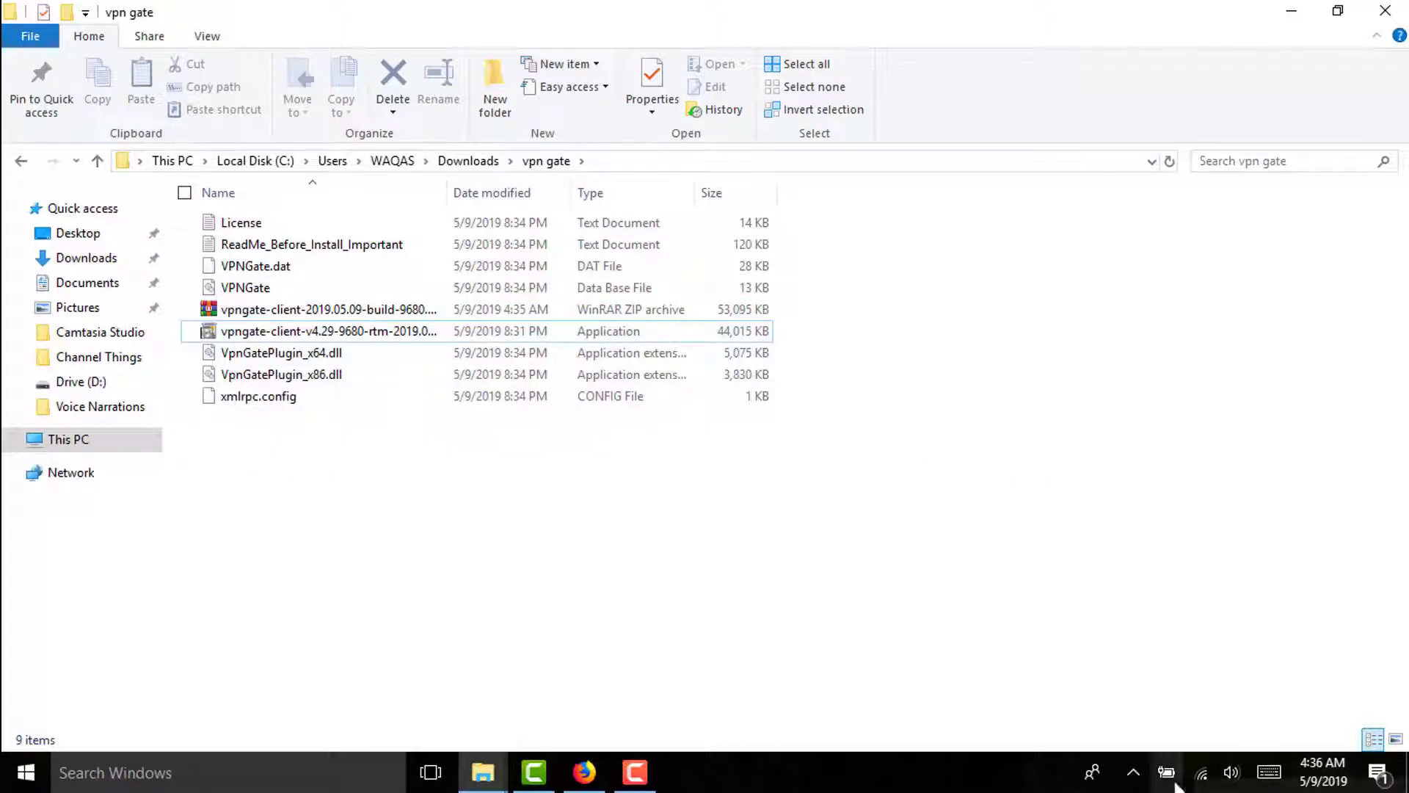
{"action": "left_click", "coordinate": [1136, 771]}
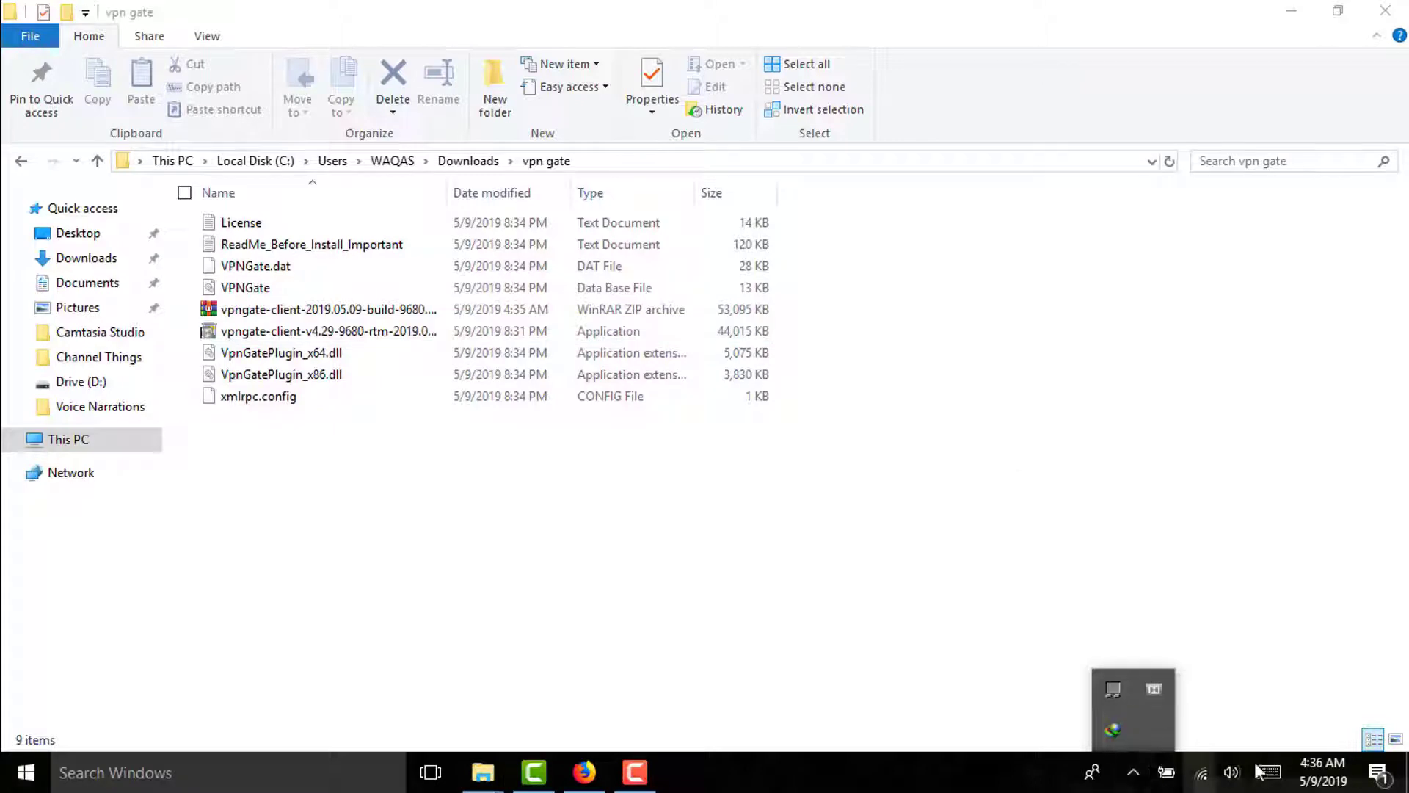
{"action": "left_click", "coordinate": [1377, 773]}
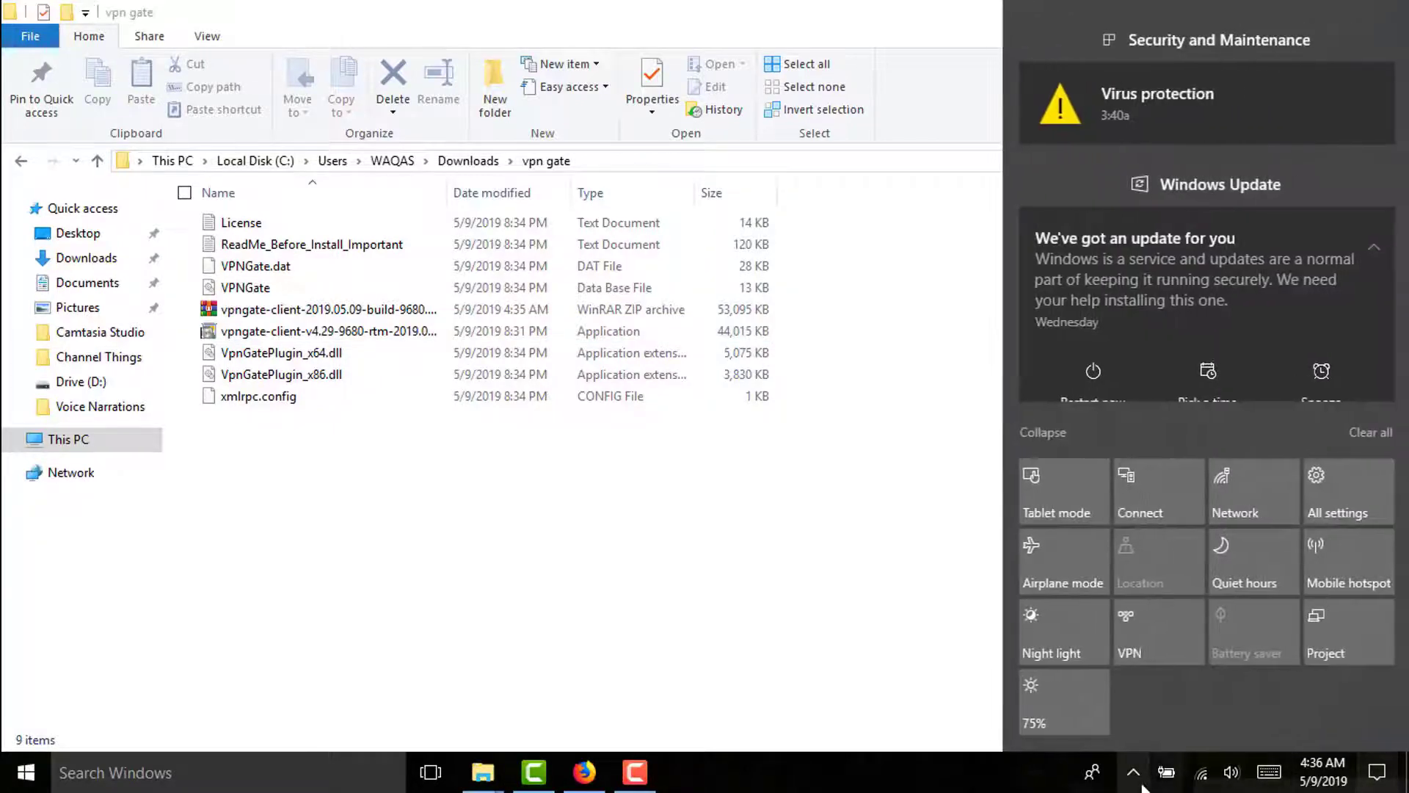
{"action": "left_click", "coordinate": [1133, 771]}
{"action": "left_click", "coordinate": [1380, 783]}
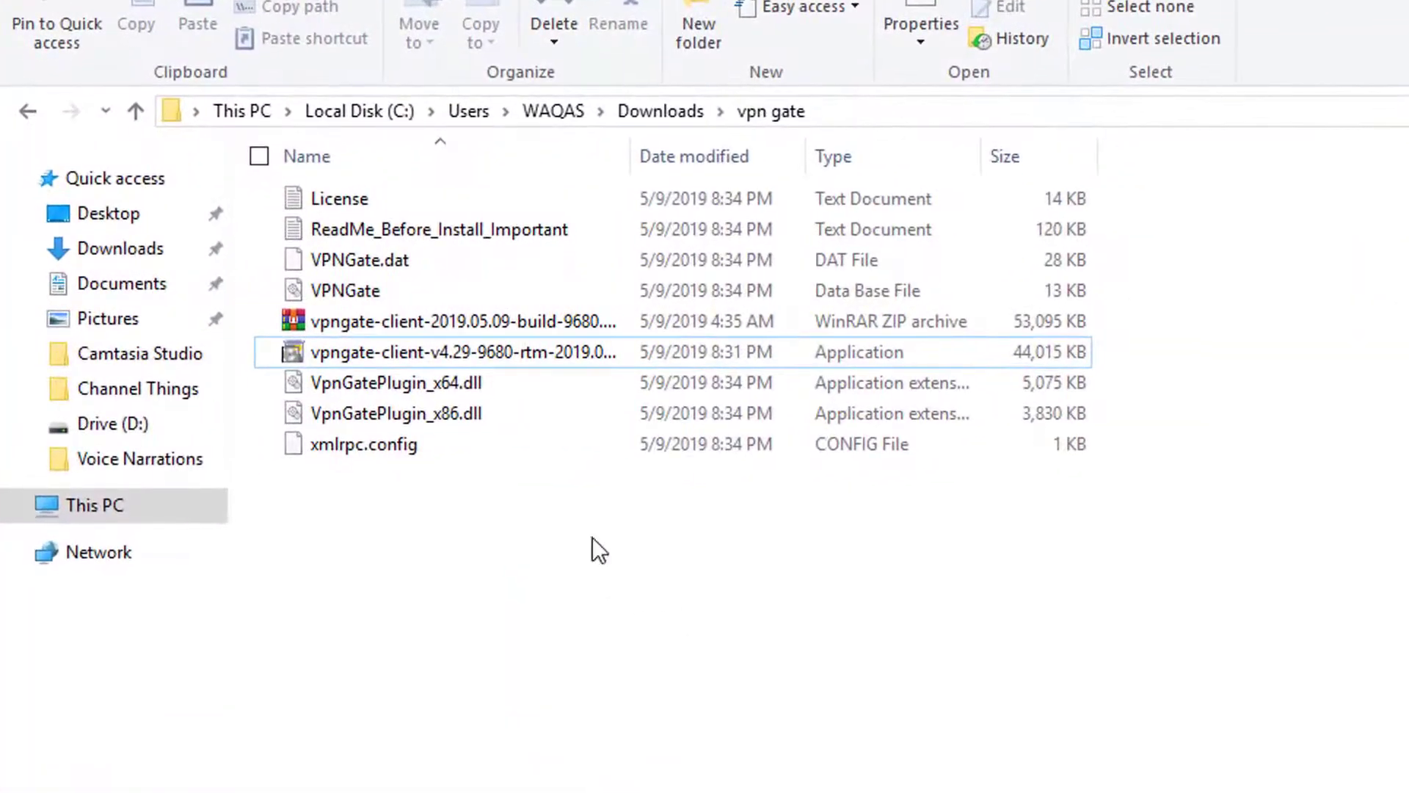
Run the vpngate-client-v4.29-9680-rtm installer as administrator.
{"action": "right_click", "coordinate": [449, 354]}
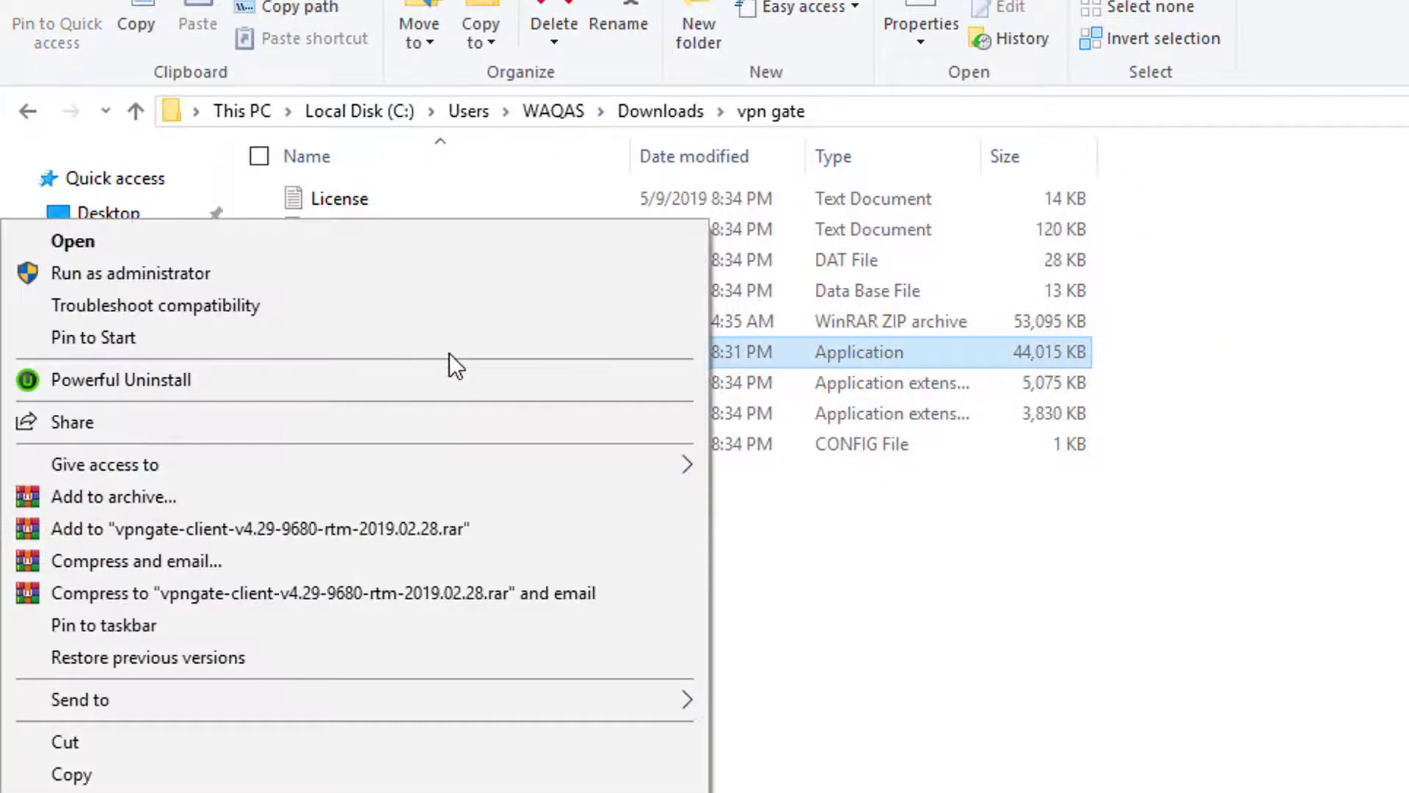
{"action": "left_click", "coordinate": [394, 273]}
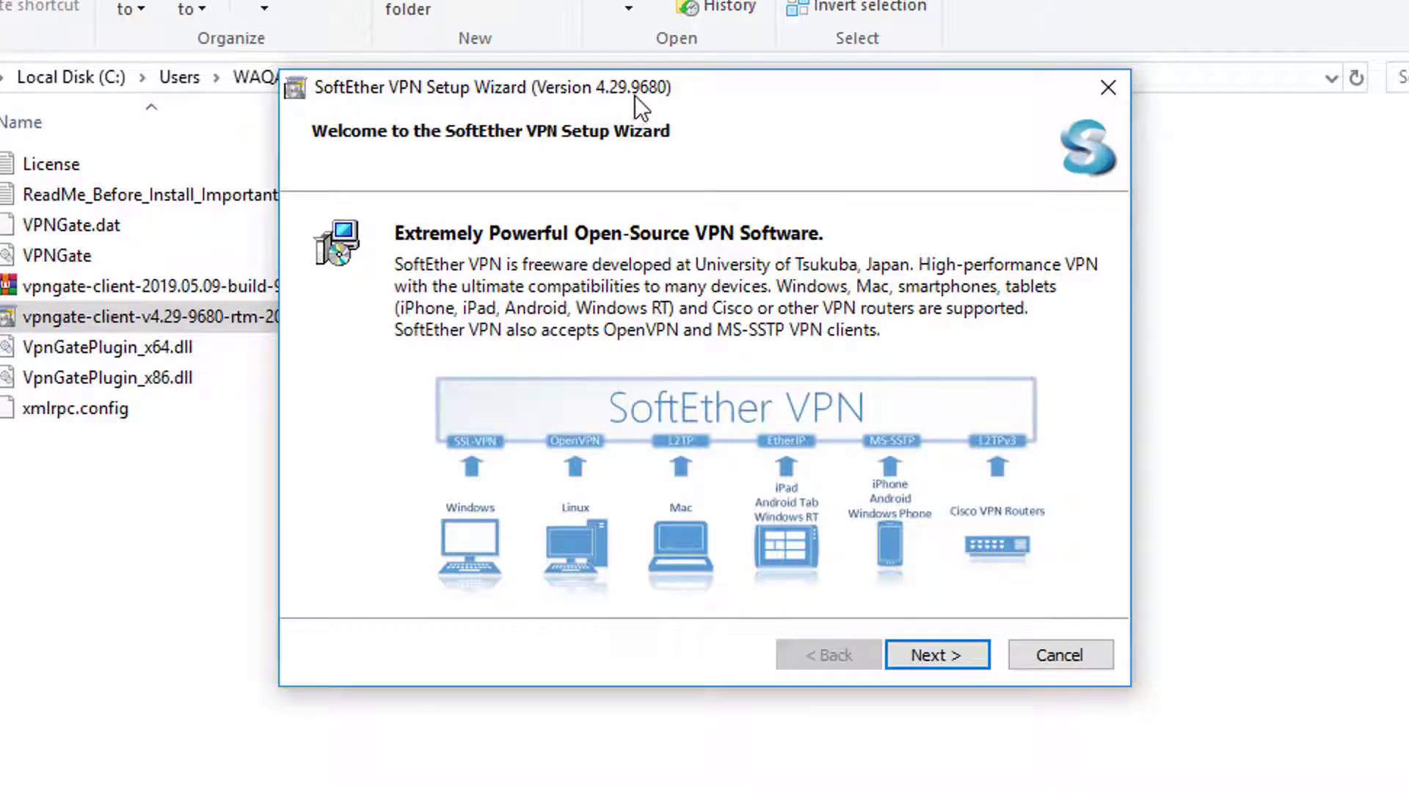
Install SoftEther VPN Client with the licence accepted and the default C:\Program Files\SoftEther VPN Client folder.
{"action": "left_click", "coordinate": [956, 657]}
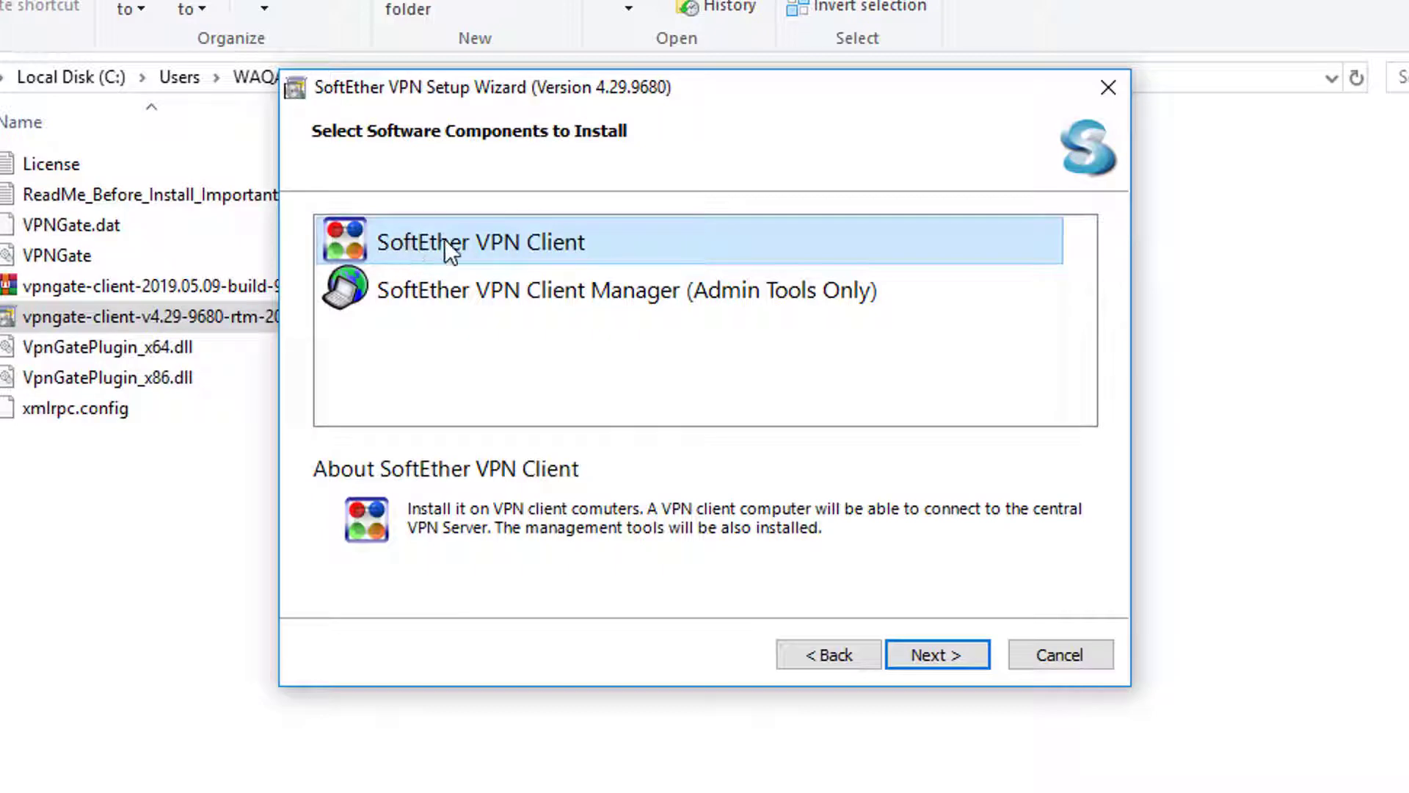
{"action": "left_click", "coordinate": [947, 657]}
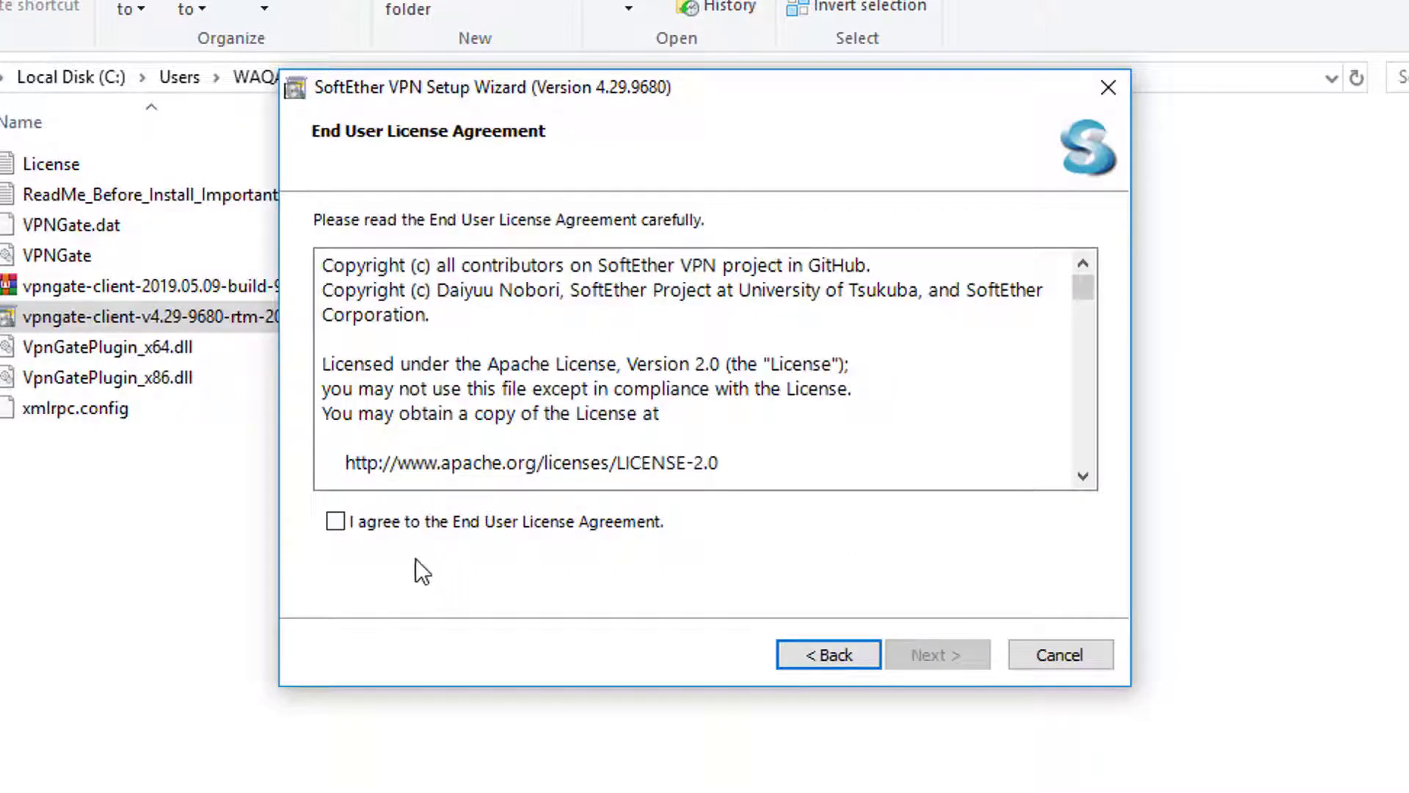
{"action": "left_click", "coordinate": [334, 522]}
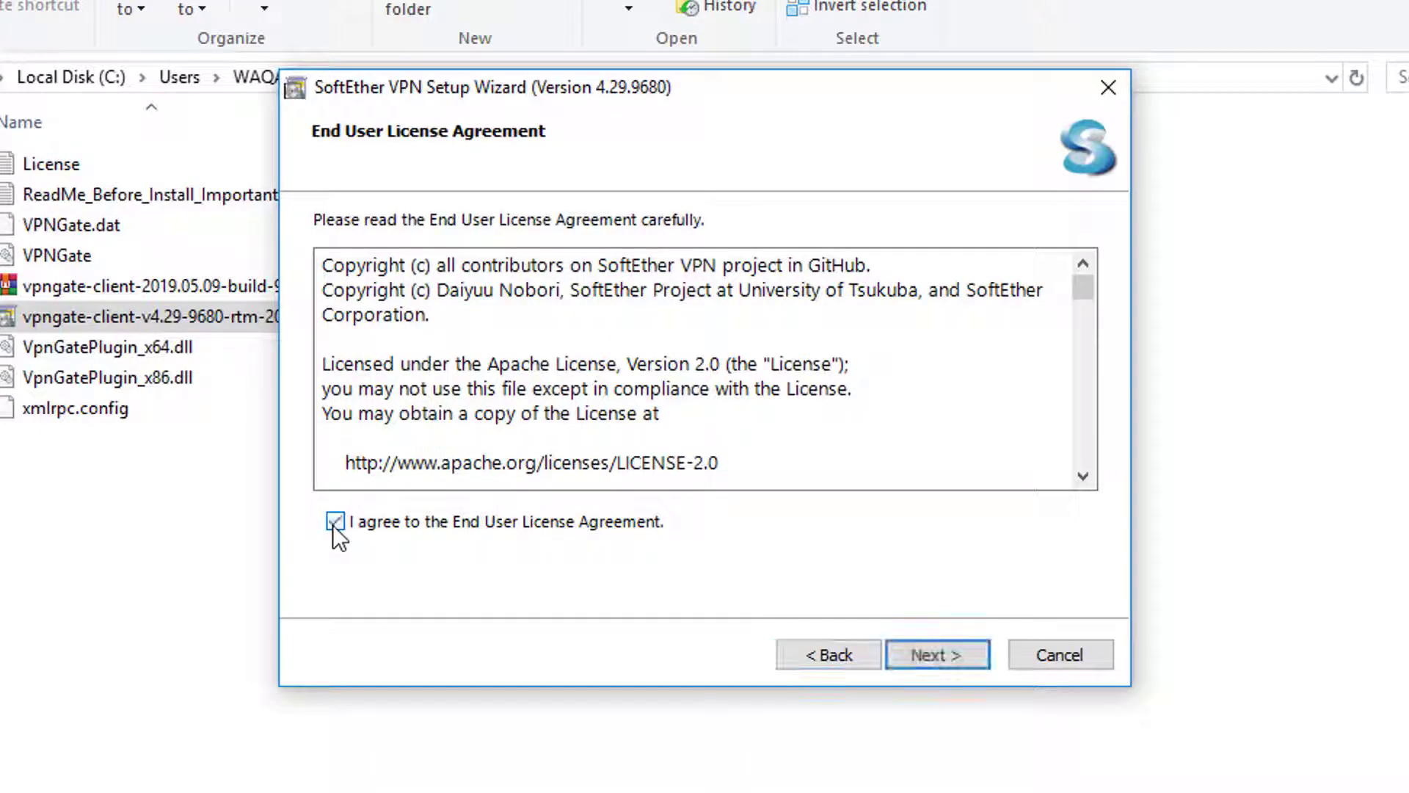
{"action": "left_click", "coordinate": [944, 659]}
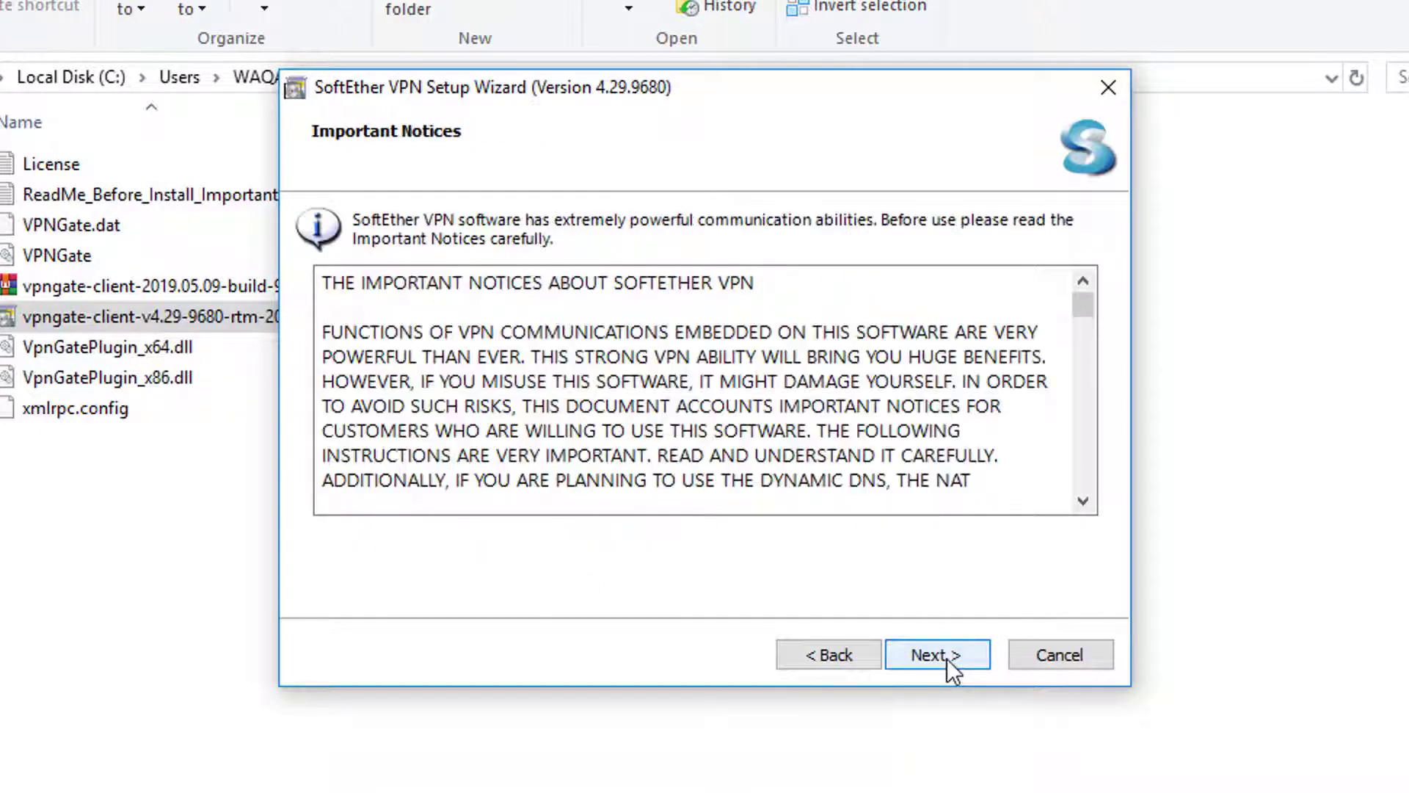
{"action": "left_click", "coordinate": [947, 658]}
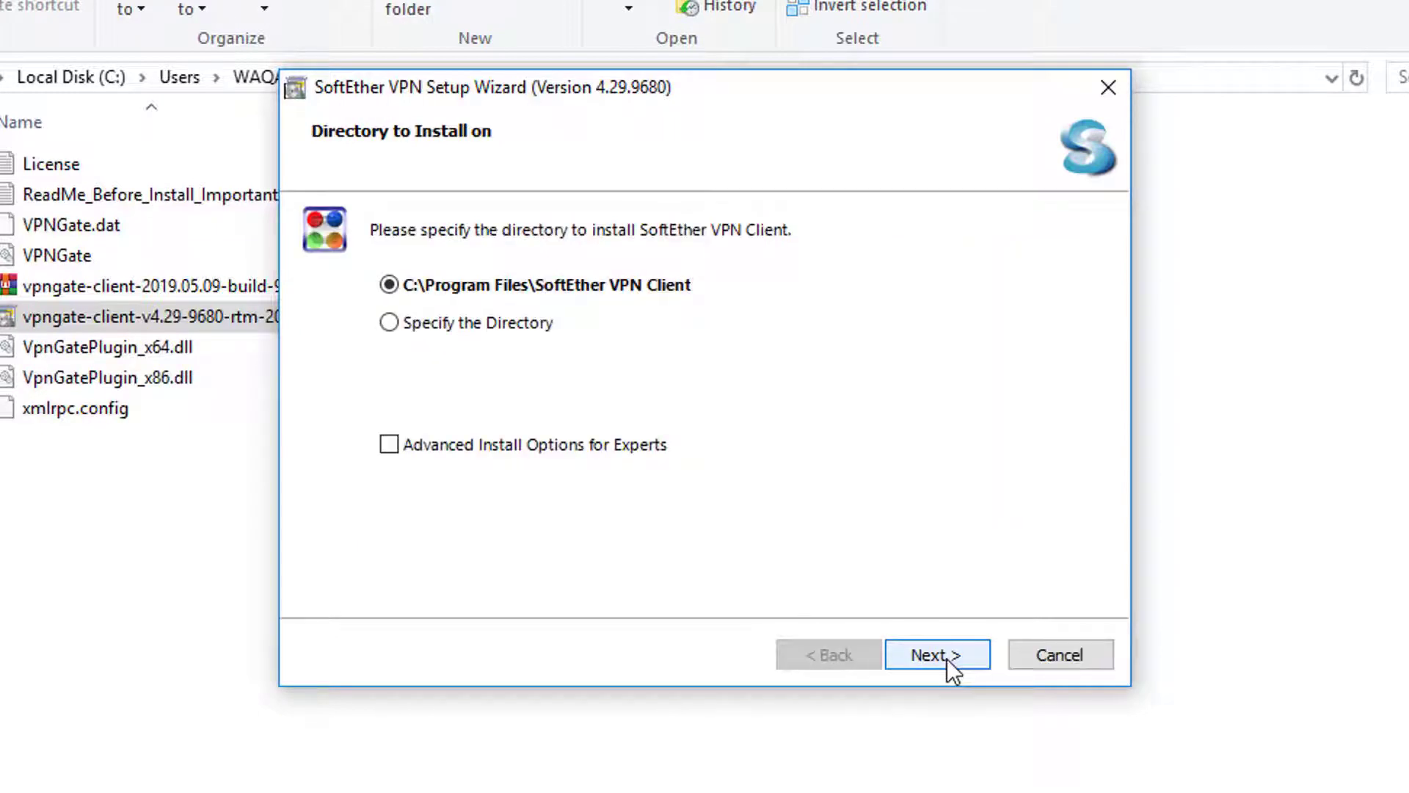
{"action": "left_click", "coordinate": [947, 658]}
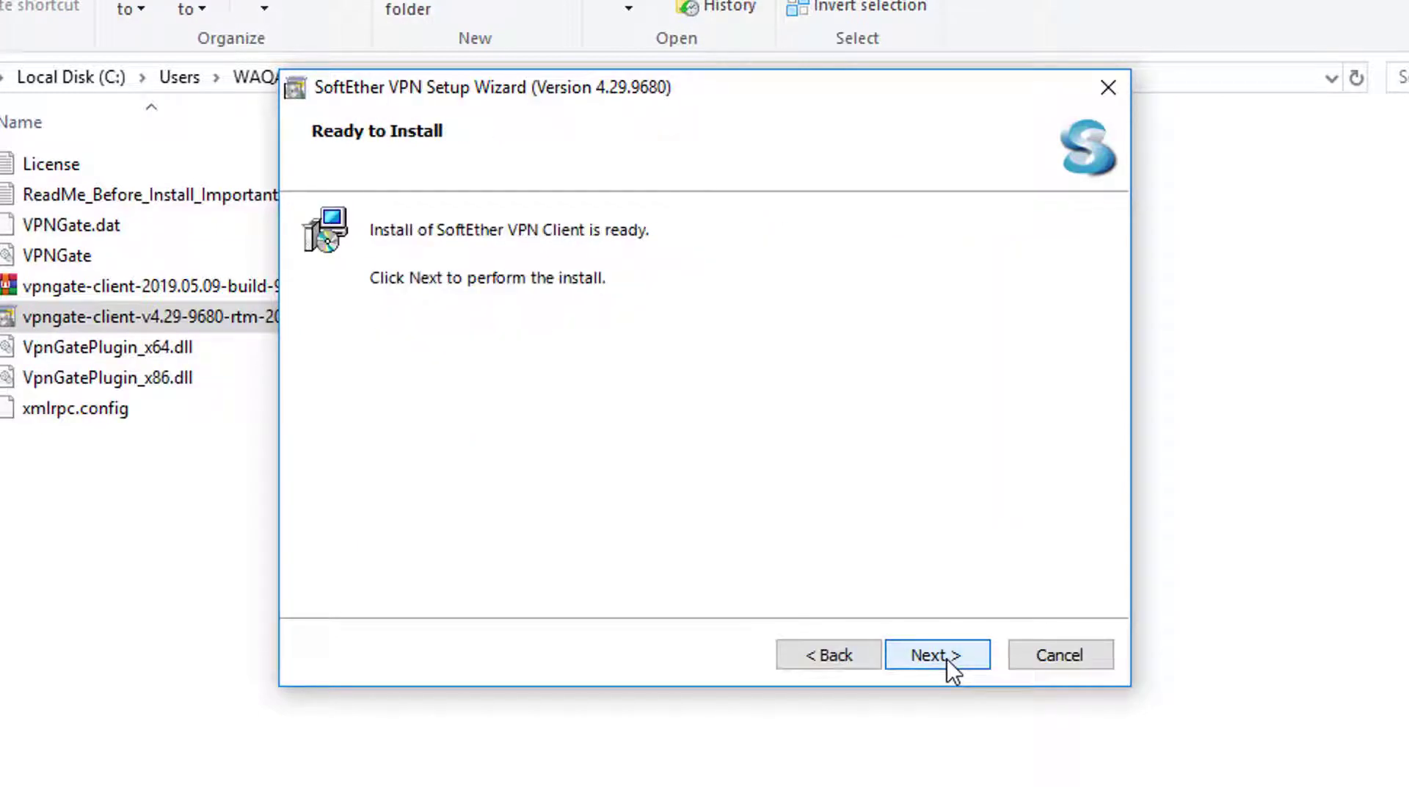
{"action": "left_click", "coordinate": [947, 658]}
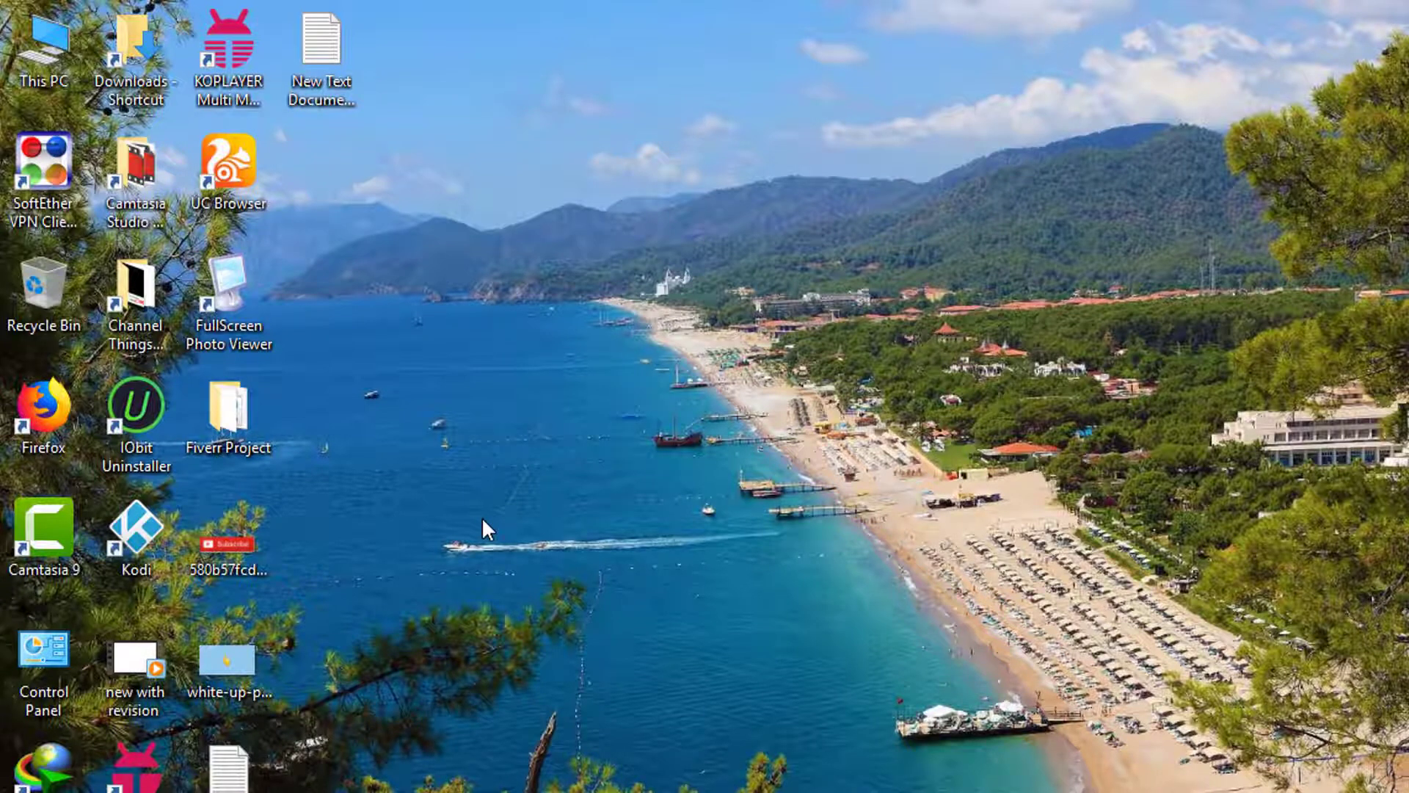
Launch SoftEther VPN Client Manager from its desktop shortcut as administrator and move it top-left.
{"action": "left_click", "coordinate": [59, 187]}
{"action": "right_click", "coordinate": [59, 187]}
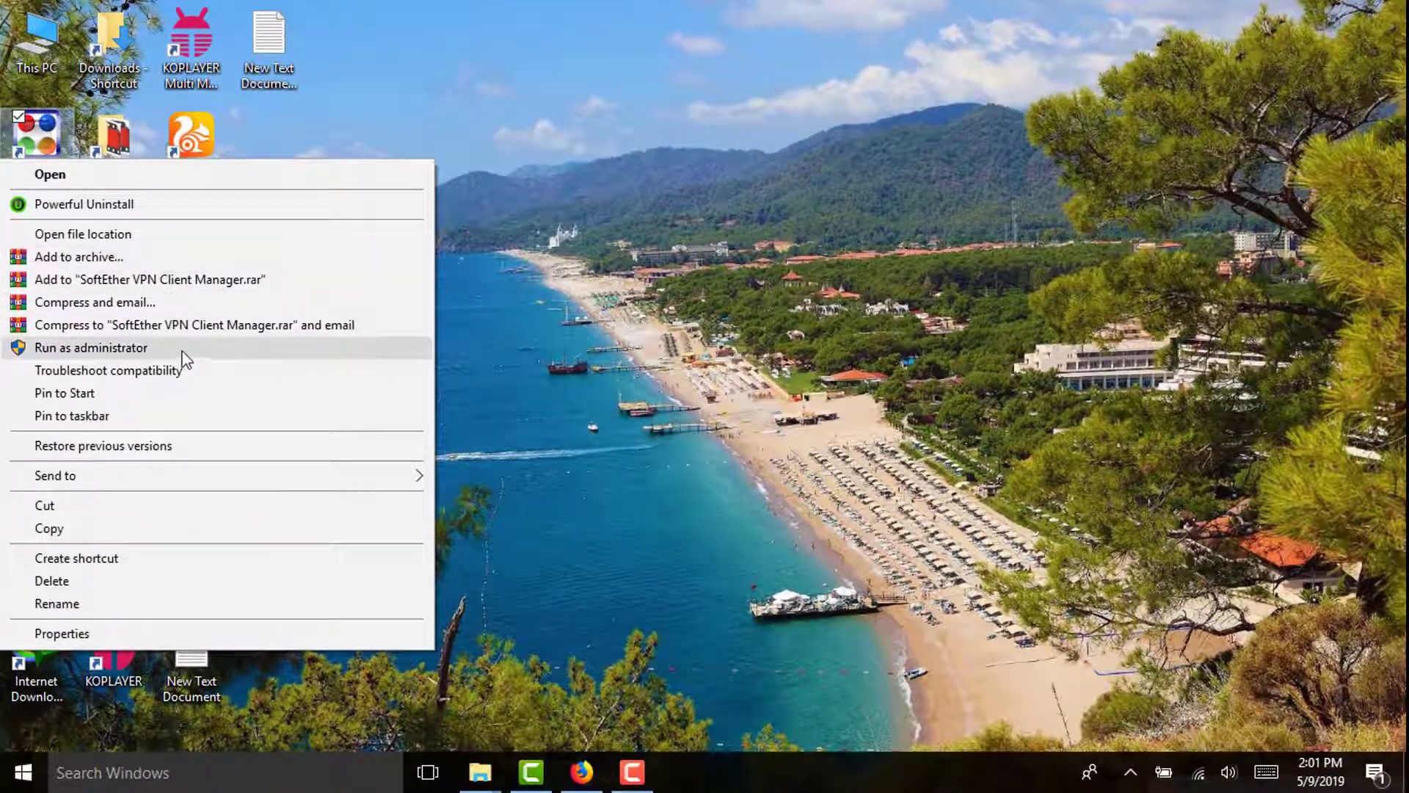
{"action": "left_click", "coordinate": [184, 351]}
{"action": "left_click_drag", "start_coordinate": [670, 115], "coordinate": [617, 77]}
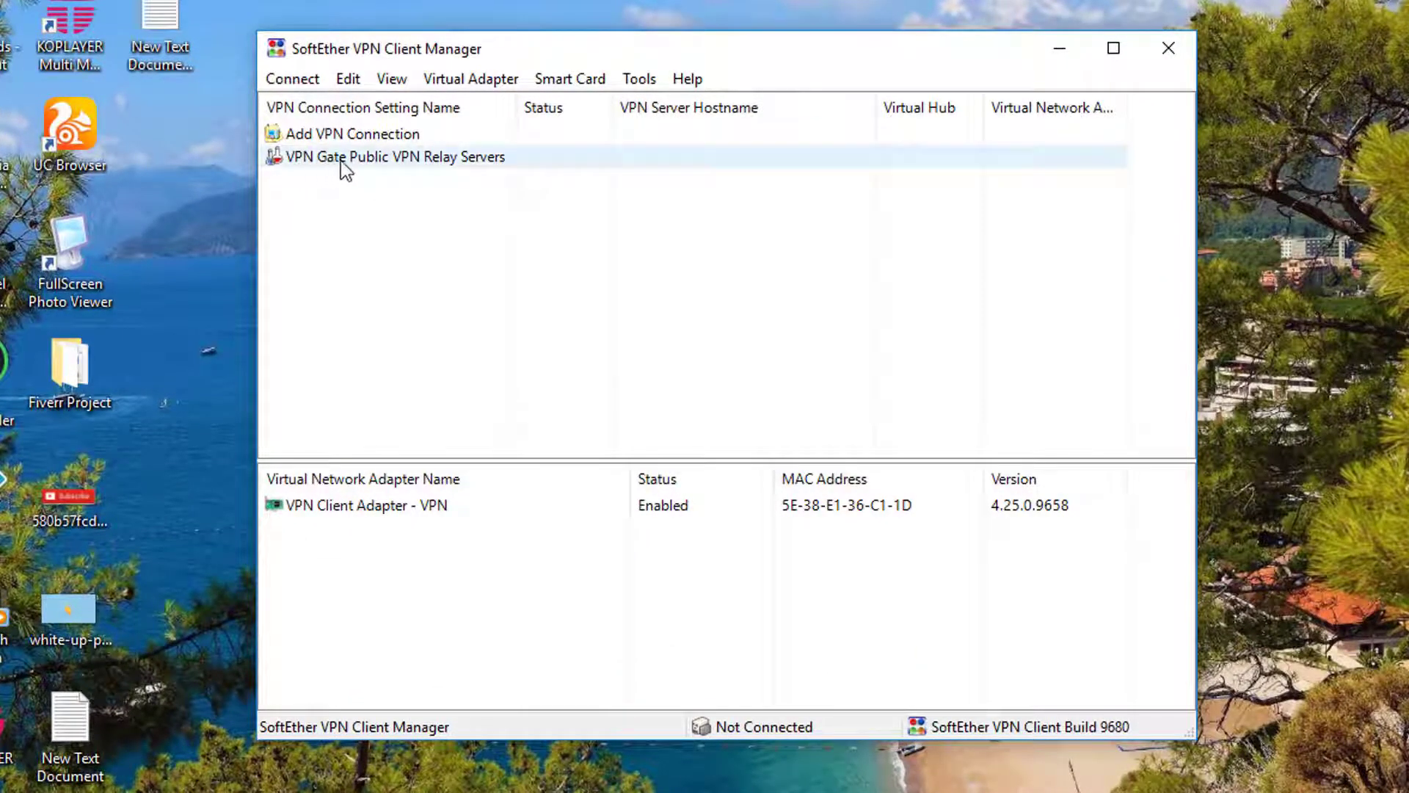
Open VPN Gate Public VPN Relay Servers without volunteering, showing 200 relay servers.
{"action": "double_click", "coordinate": [453, 161]}
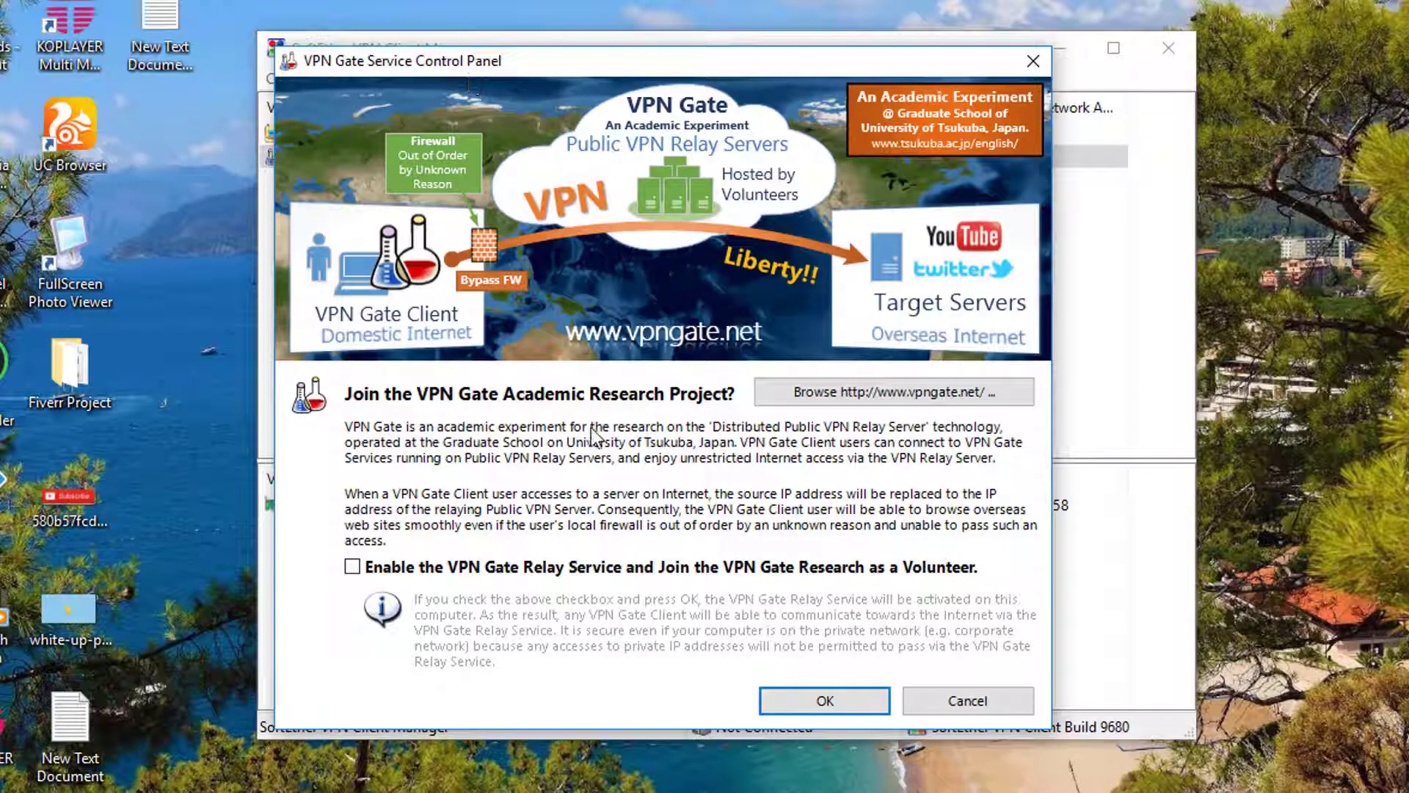
{"action": "left_click", "coordinate": [822, 702]}
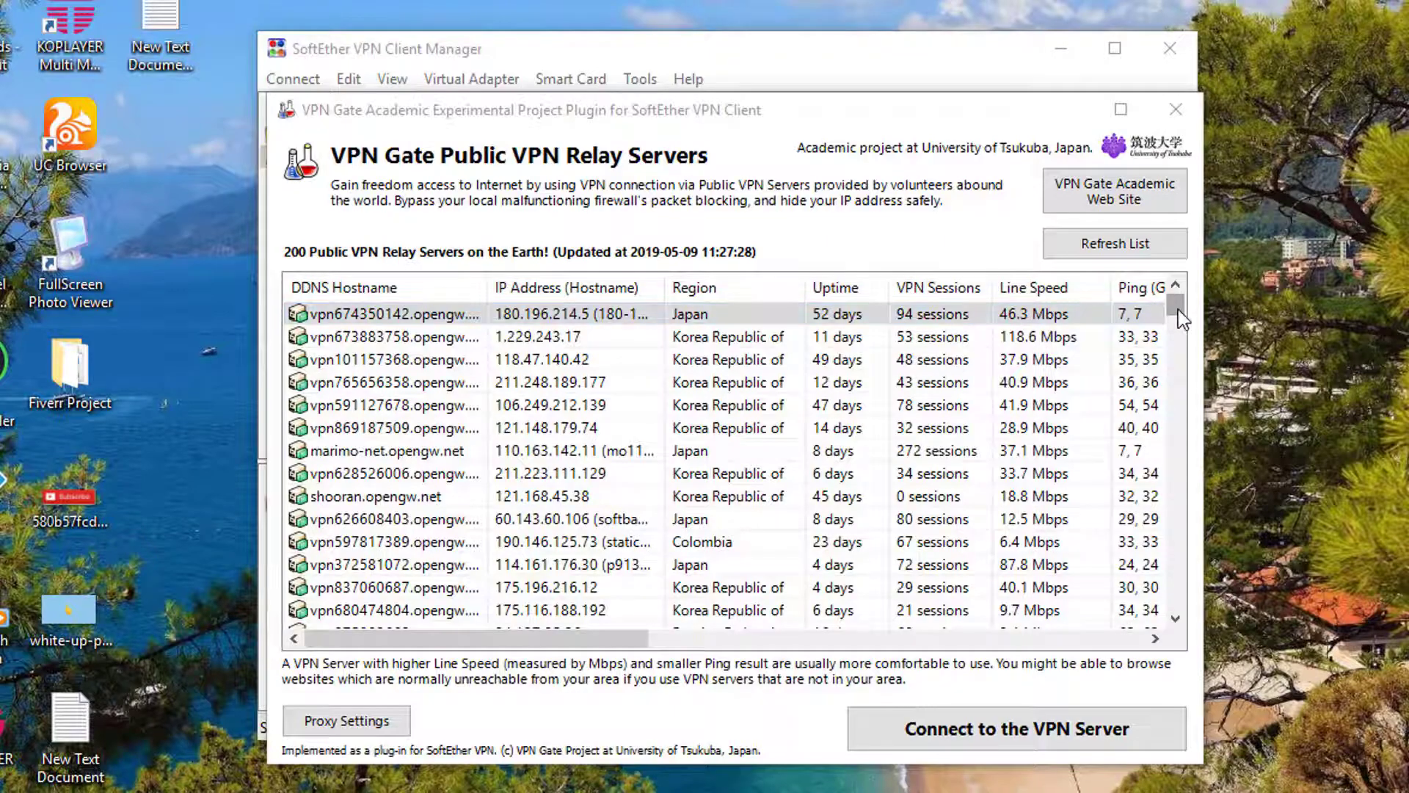
{"action": "mouse_move", "coordinate": [1179, 310]}
{"action": "left_mouse_down"}
{"action": "mouse_move", "coordinate": [1172, 599]}
{"action": "mouse_move", "coordinate": [1178, 305]}
{"action": "left_mouse_up"}
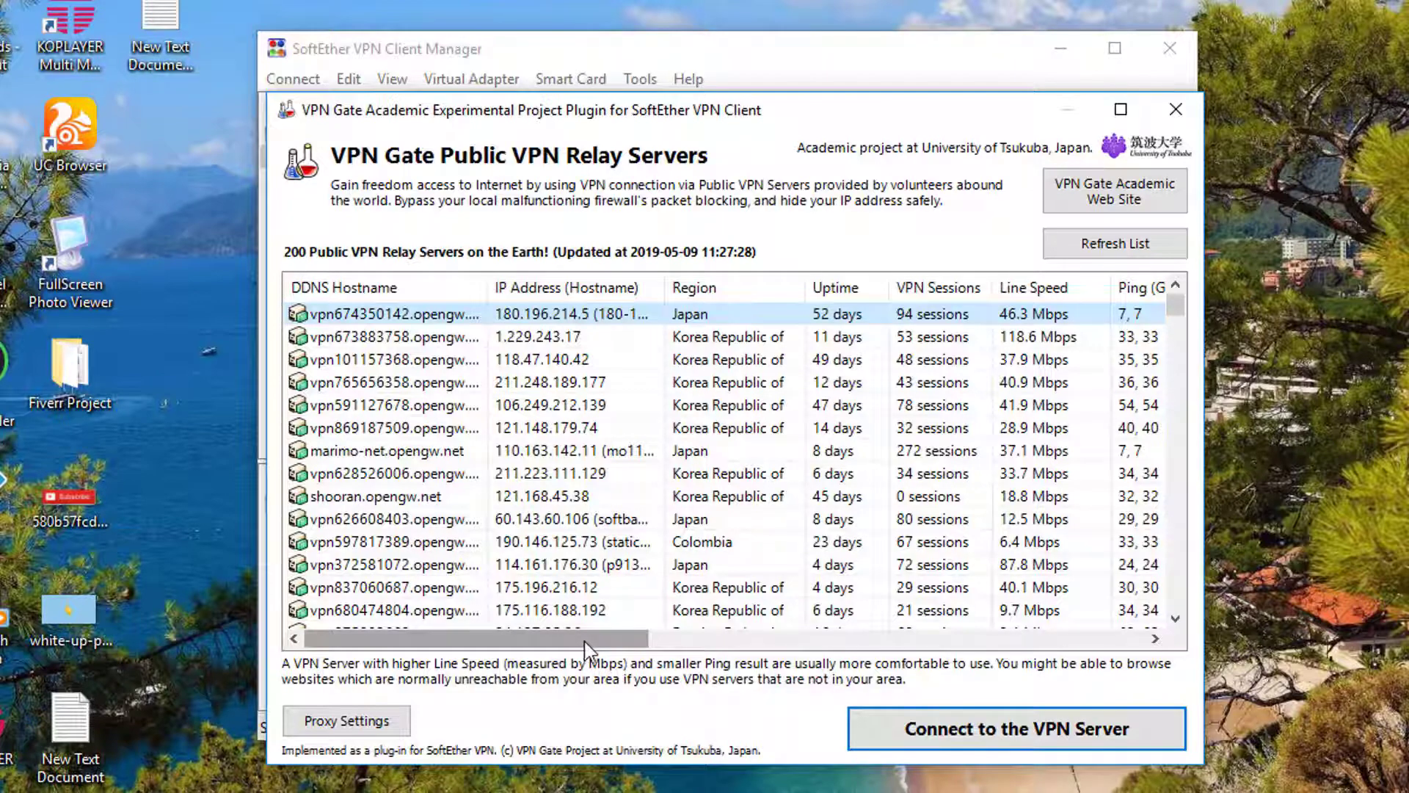
{"action": "mouse_move", "coordinate": [591, 650]}
{"action": "left_mouse_down"}
{"action": "mouse_move", "coordinate": [619, 650]}
{"action": "mouse_move", "coordinate": [587, 650]}
{"action": "left_mouse_up"}
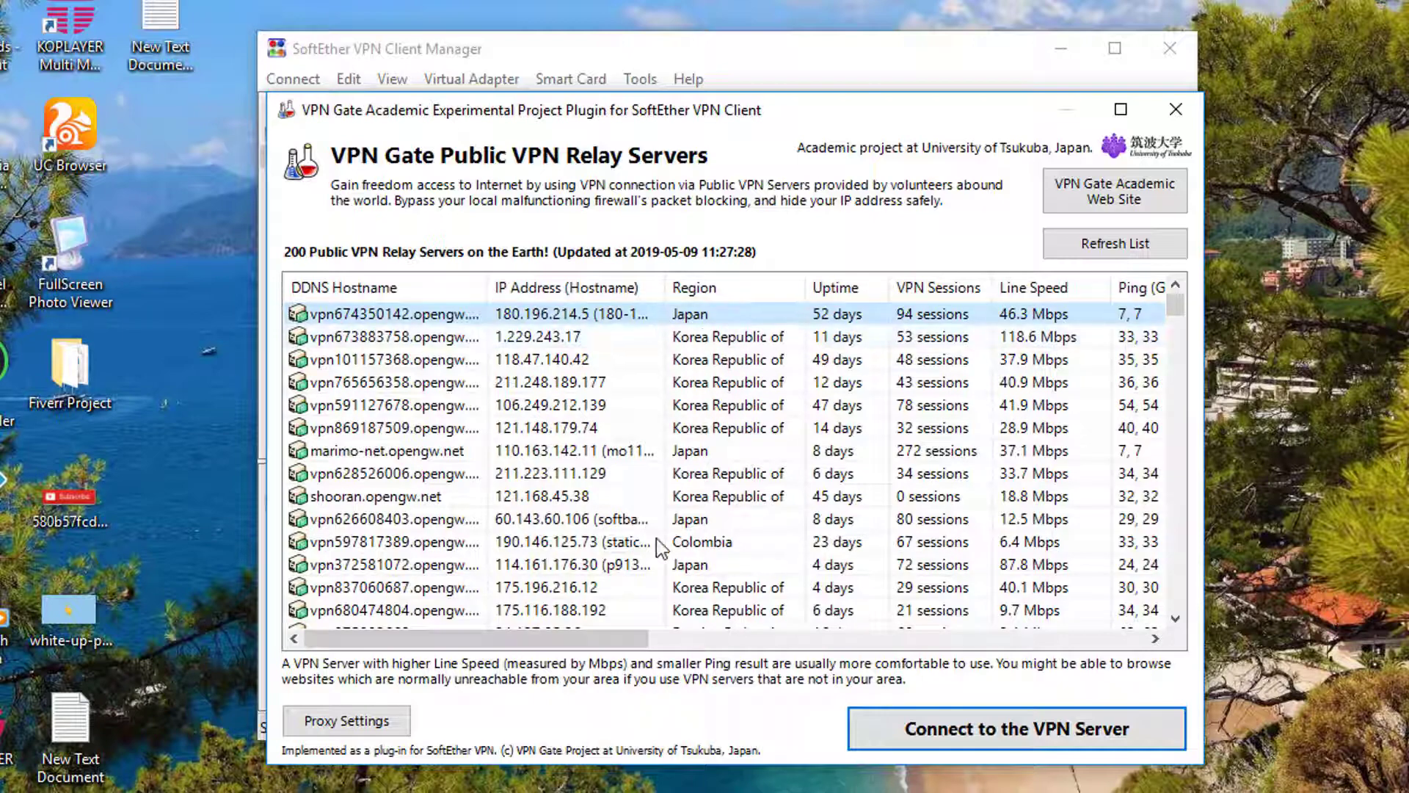
{"action": "left_click_drag", "start_coordinate": [602, 639], "coordinate": [674, 639]}
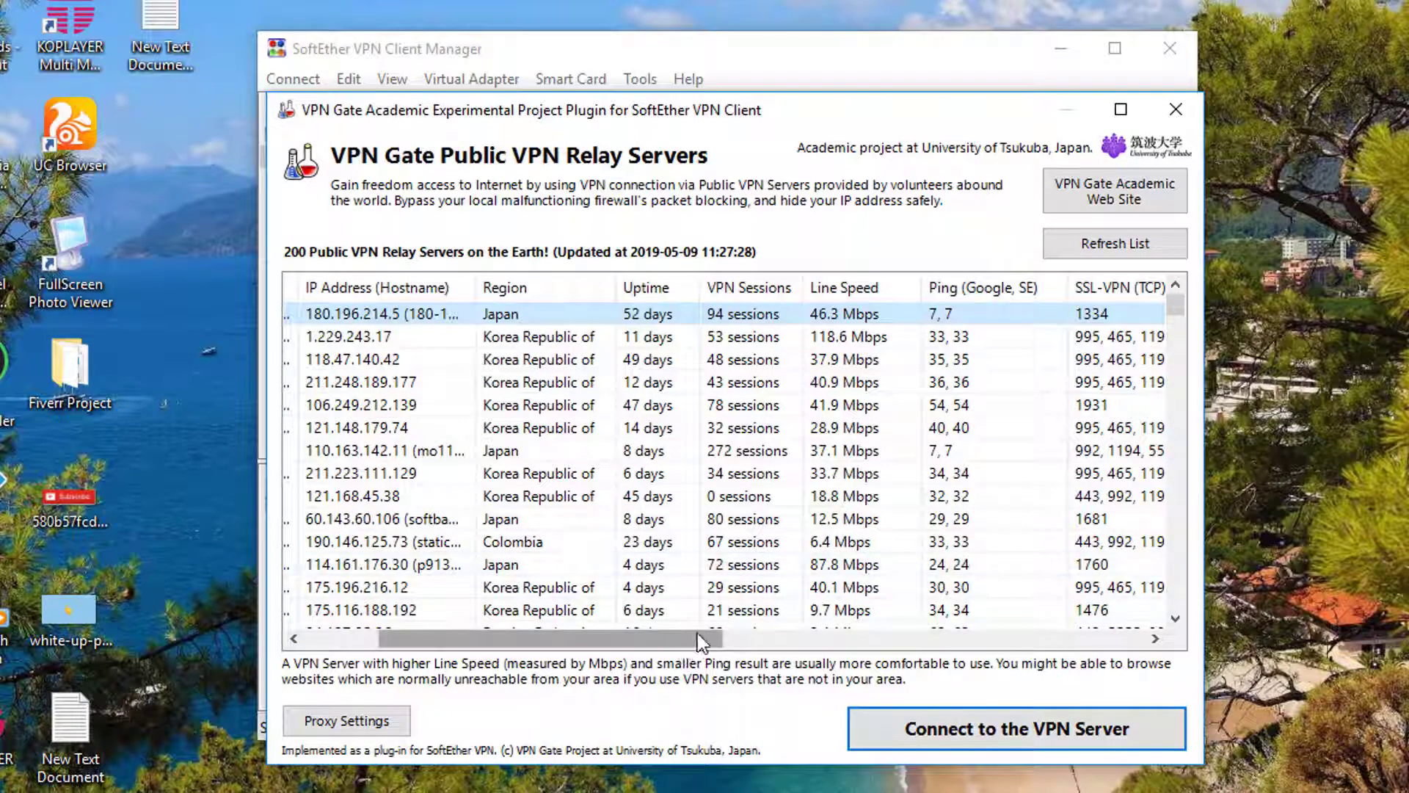
{"action": "left_click_drag", "start_coordinate": [697, 633], "coordinate": [1134, 650]}
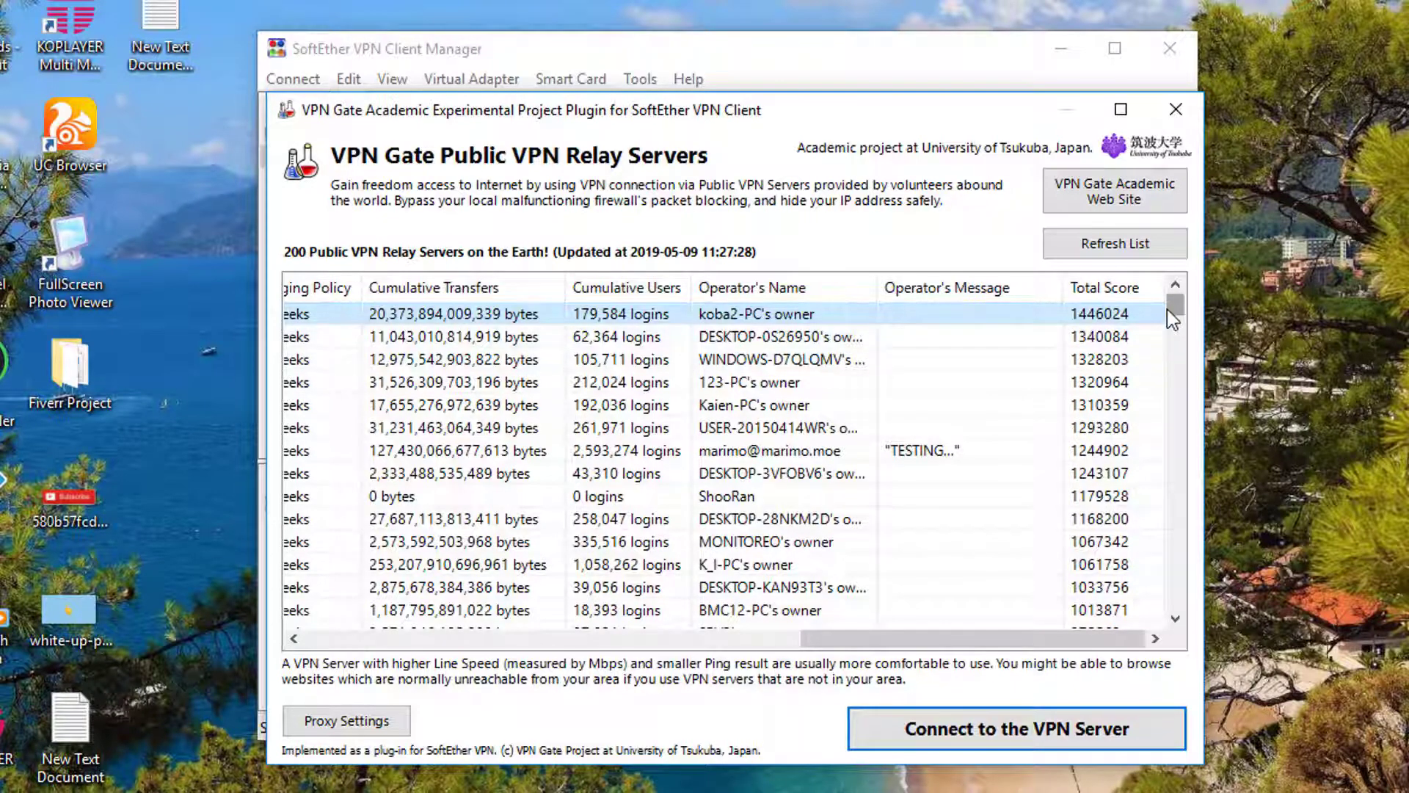
{"action": "mouse_move", "coordinate": [1175, 309]}
{"action": "left_mouse_down"}
{"action": "mouse_move", "coordinate": [1178, 404]}
{"action": "mouse_move", "coordinate": [1175, 308]}
{"action": "left_mouse_up"}
{"action": "left_click_drag", "start_coordinate": [973, 646], "coordinate": [461, 671]}
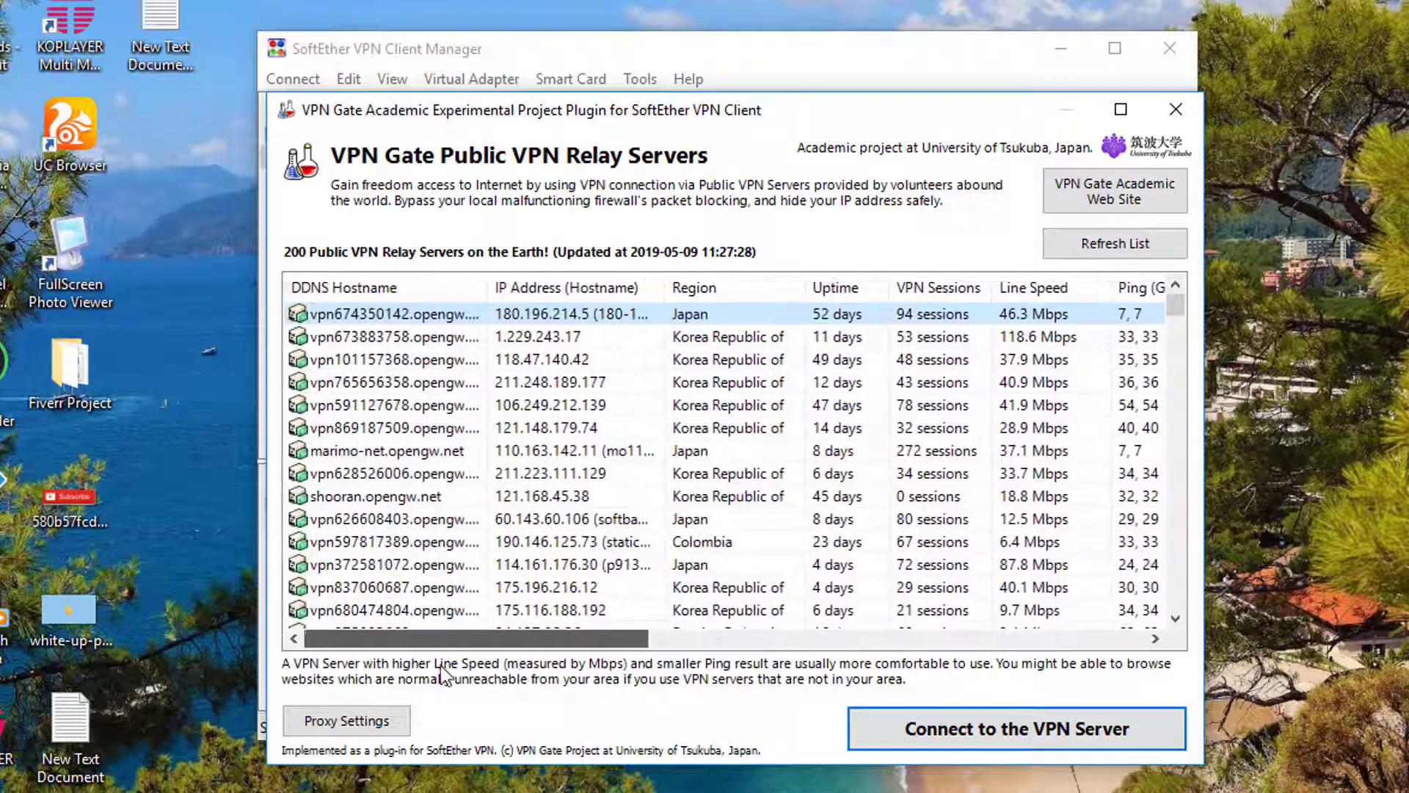
{"action": "mouse_move", "coordinate": [1180, 309]}
{"action": "left_mouse_down"}
{"action": "mouse_move", "coordinate": [1168, 430]}
{"action": "mouse_move", "coordinate": [1179, 308]}
{"action": "left_mouse_up"}
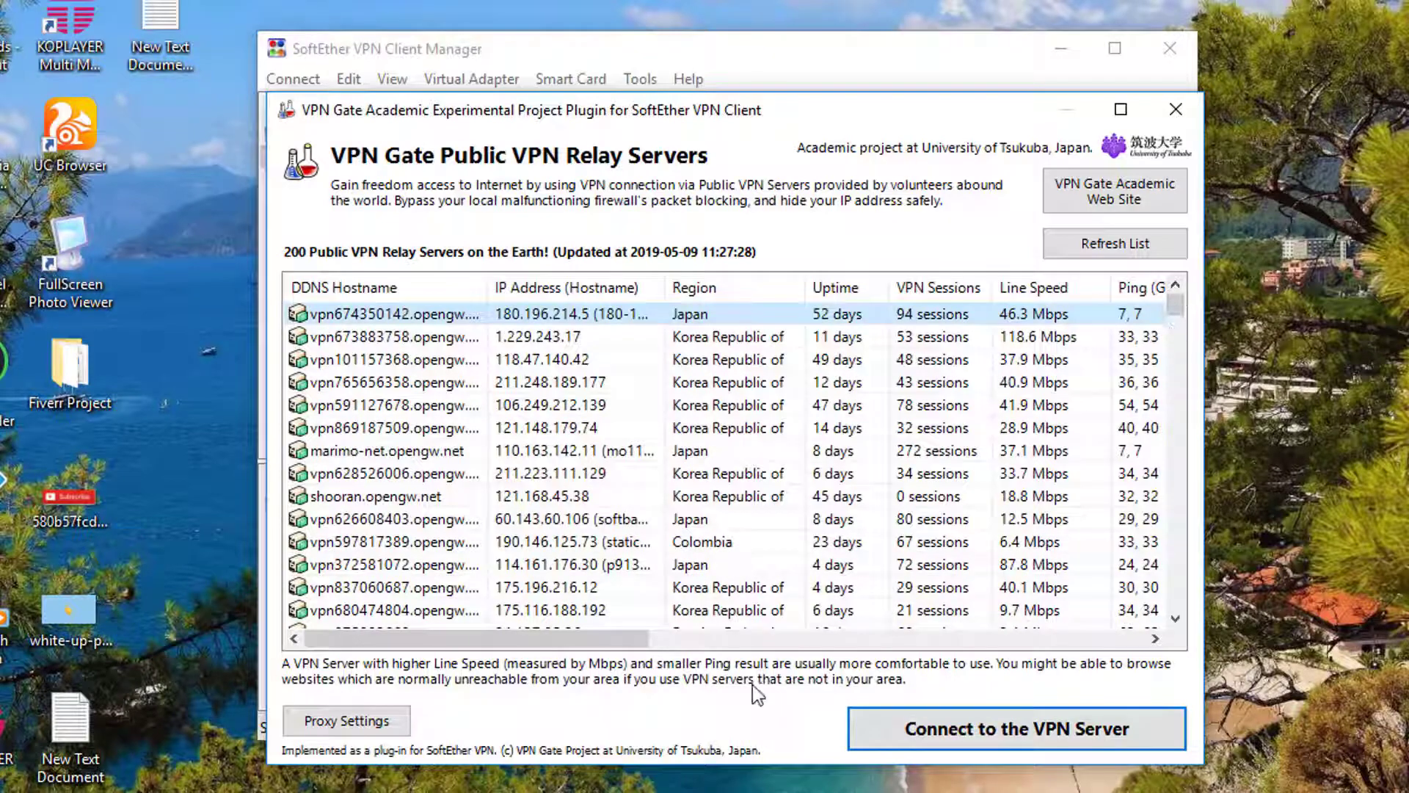
{"action": "left_click_drag", "start_coordinate": [606, 644], "coordinate": [1117, 645]}
{"action": "left_click_drag", "start_coordinate": [988, 648], "coordinate": [543, 657]}
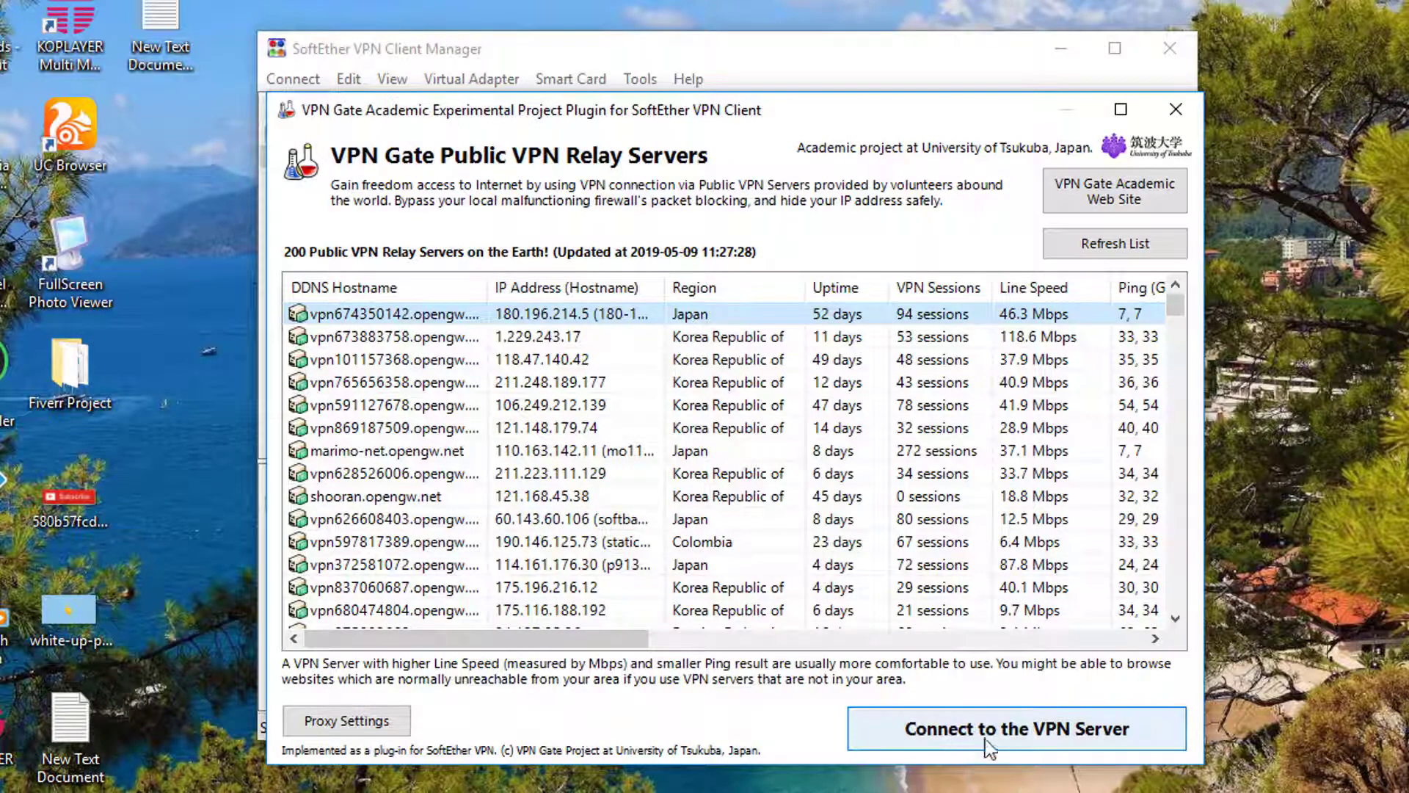
Connect over TCP to Japanese relay 180.196.214.5 after agreeing to the warning, then return to Firefox.
{"action": "left_click", "coordinate": [1029, 730]}
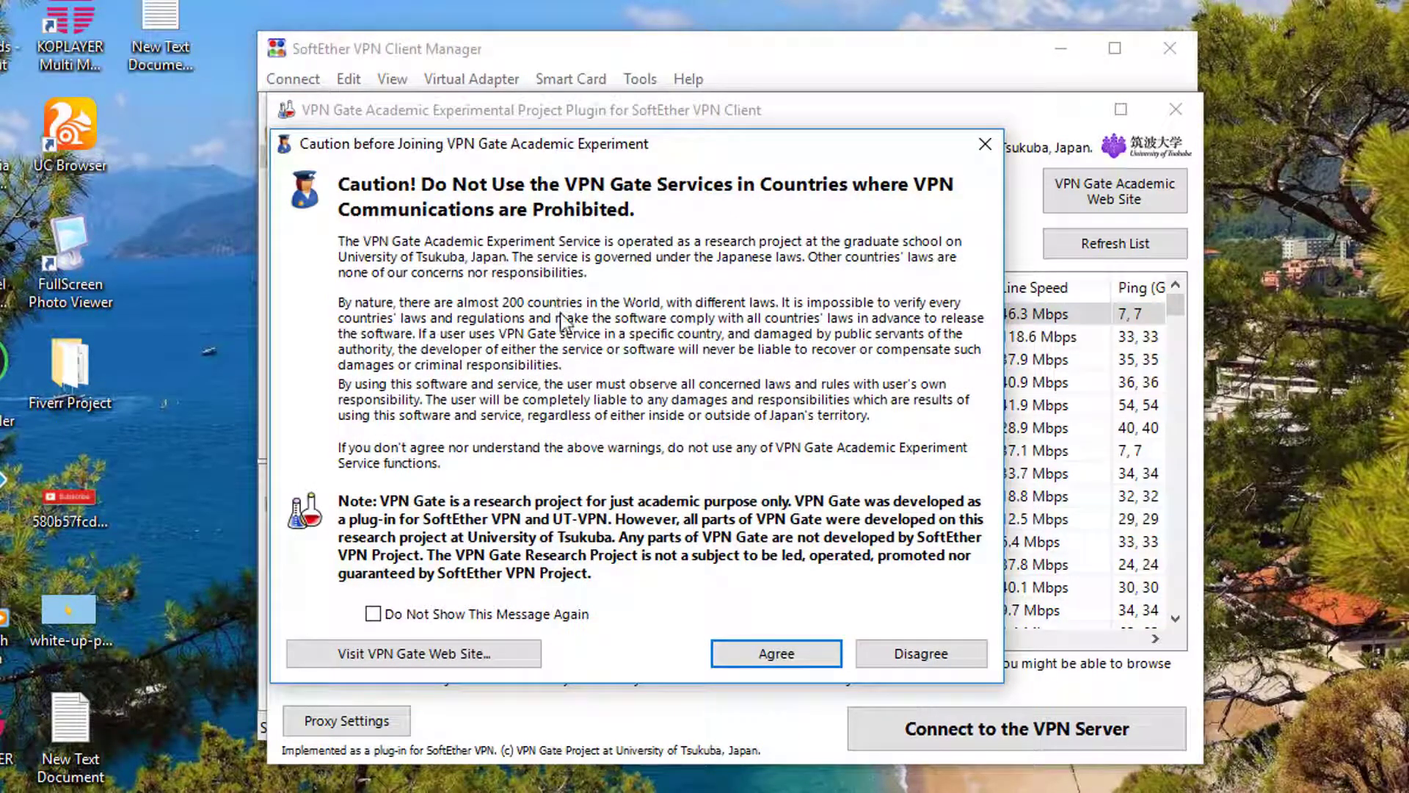
{"action": "left_click", "coordinate": [775, 655]}
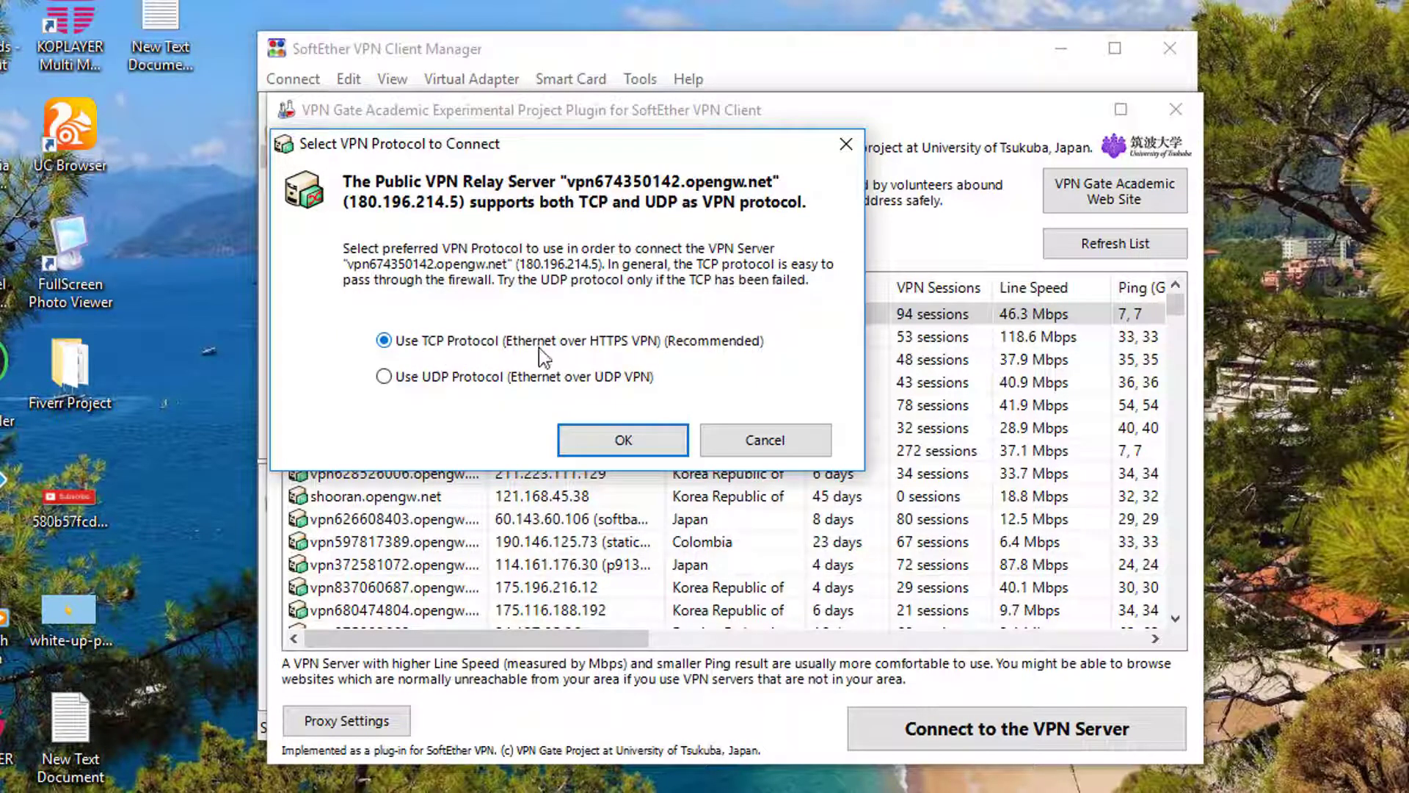
{"action": "left_click", "coordinate": [626, 440]}
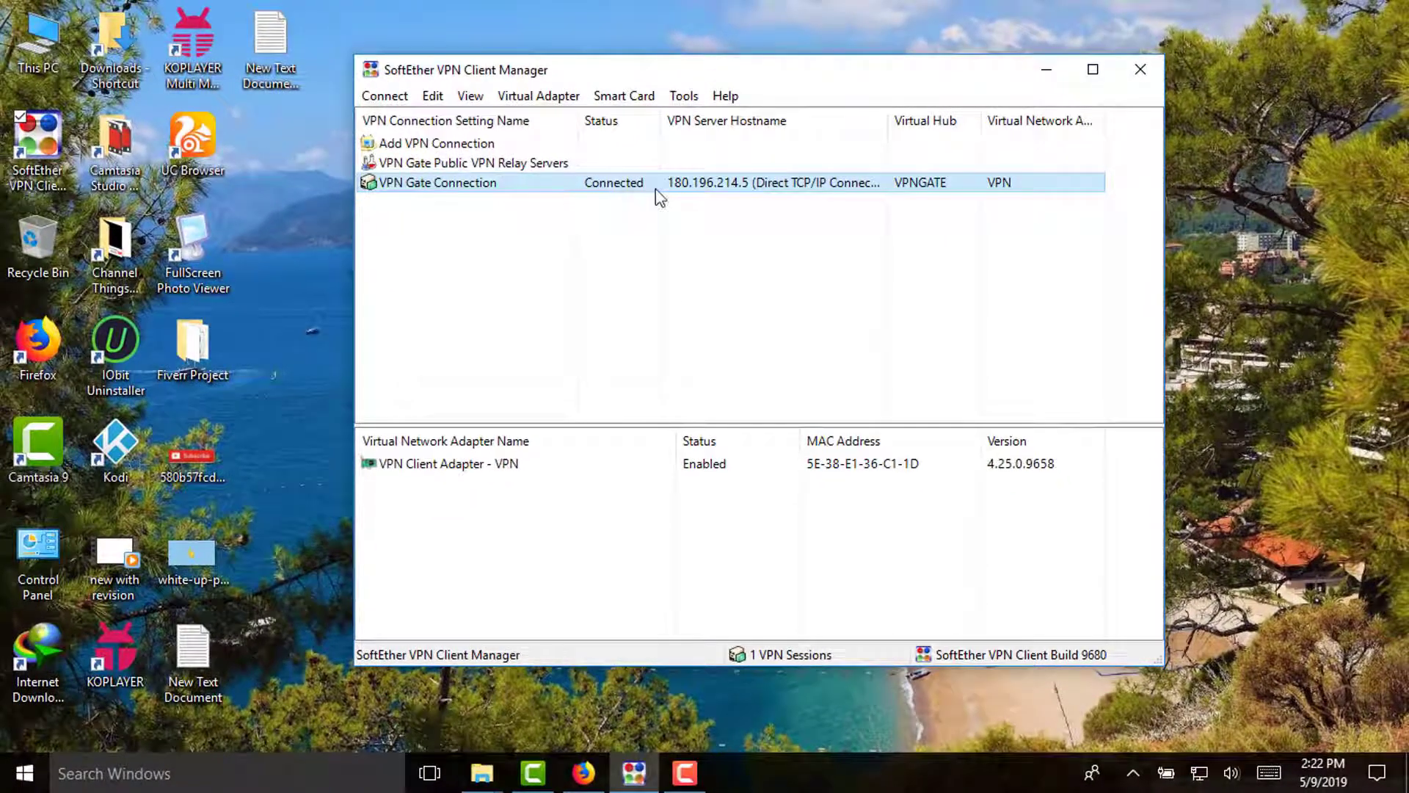
{"action": "left_click", "coordinate": [585, 772]}
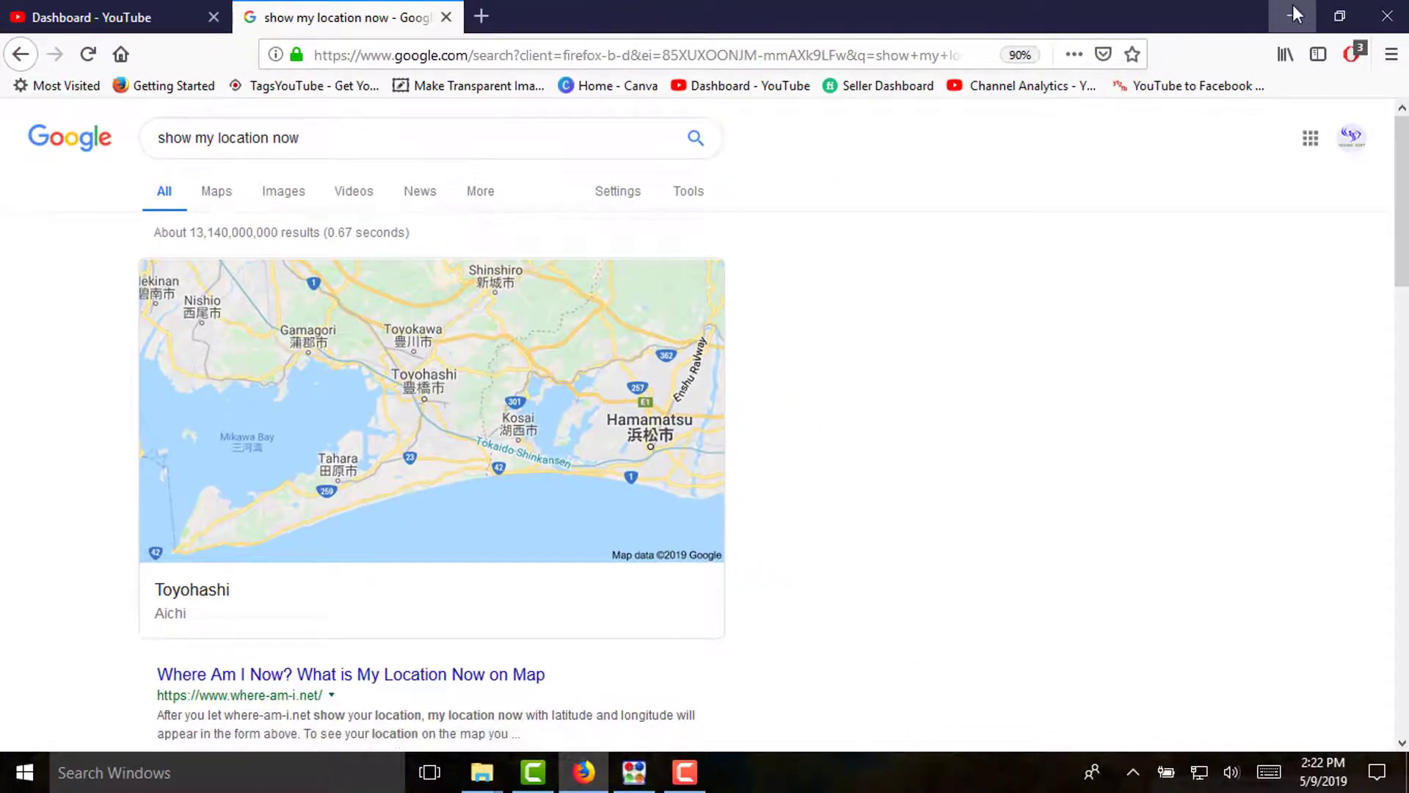
Minimize Firefox after confirming the Toyohashi, Aichi location to return to the client manager.
{"action": "left_click", "coordinate": [1296, 14]}
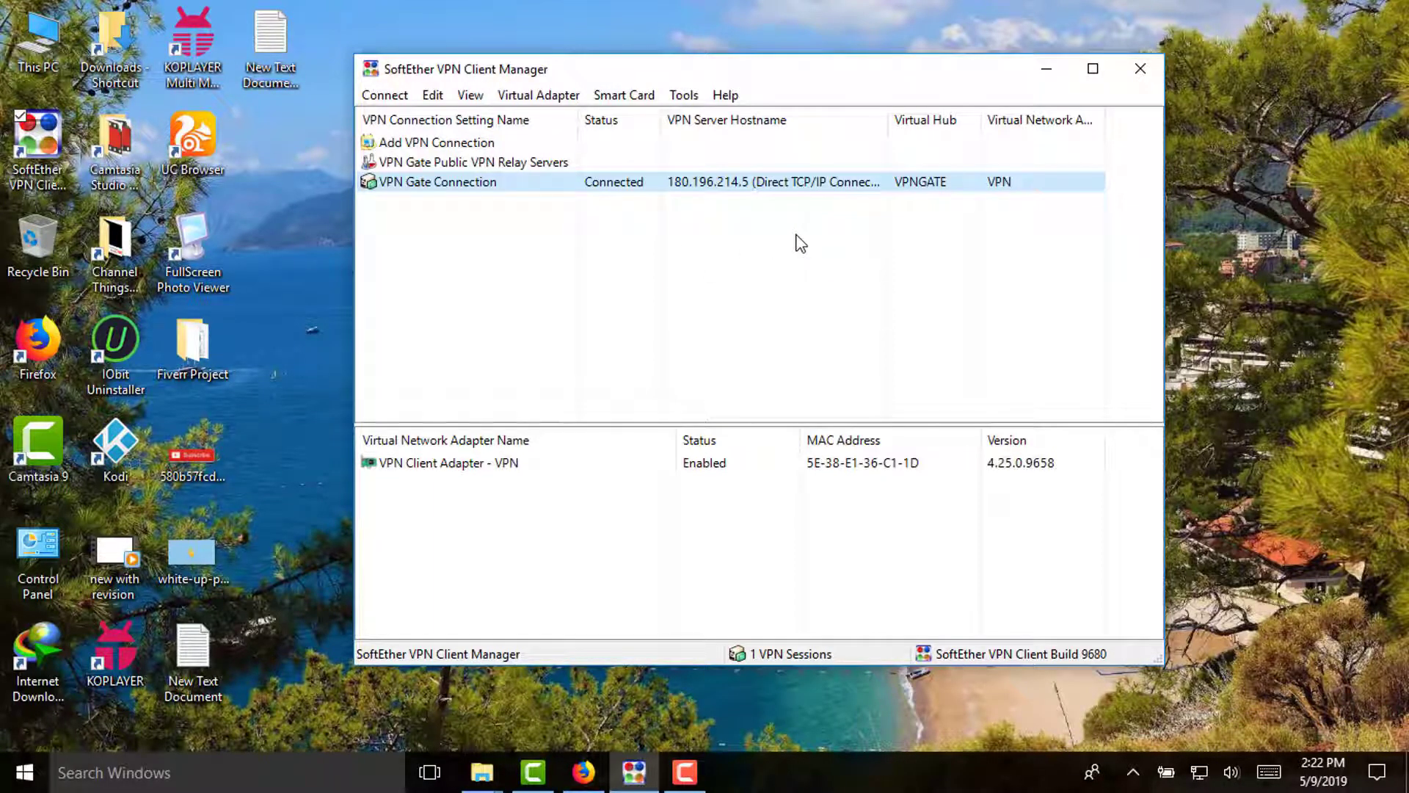
Reopen the VPN Gate Public VPN Relay Servers list showing 200 relay servers.
{"action": "double_click", "coordinate": [520, 164]}
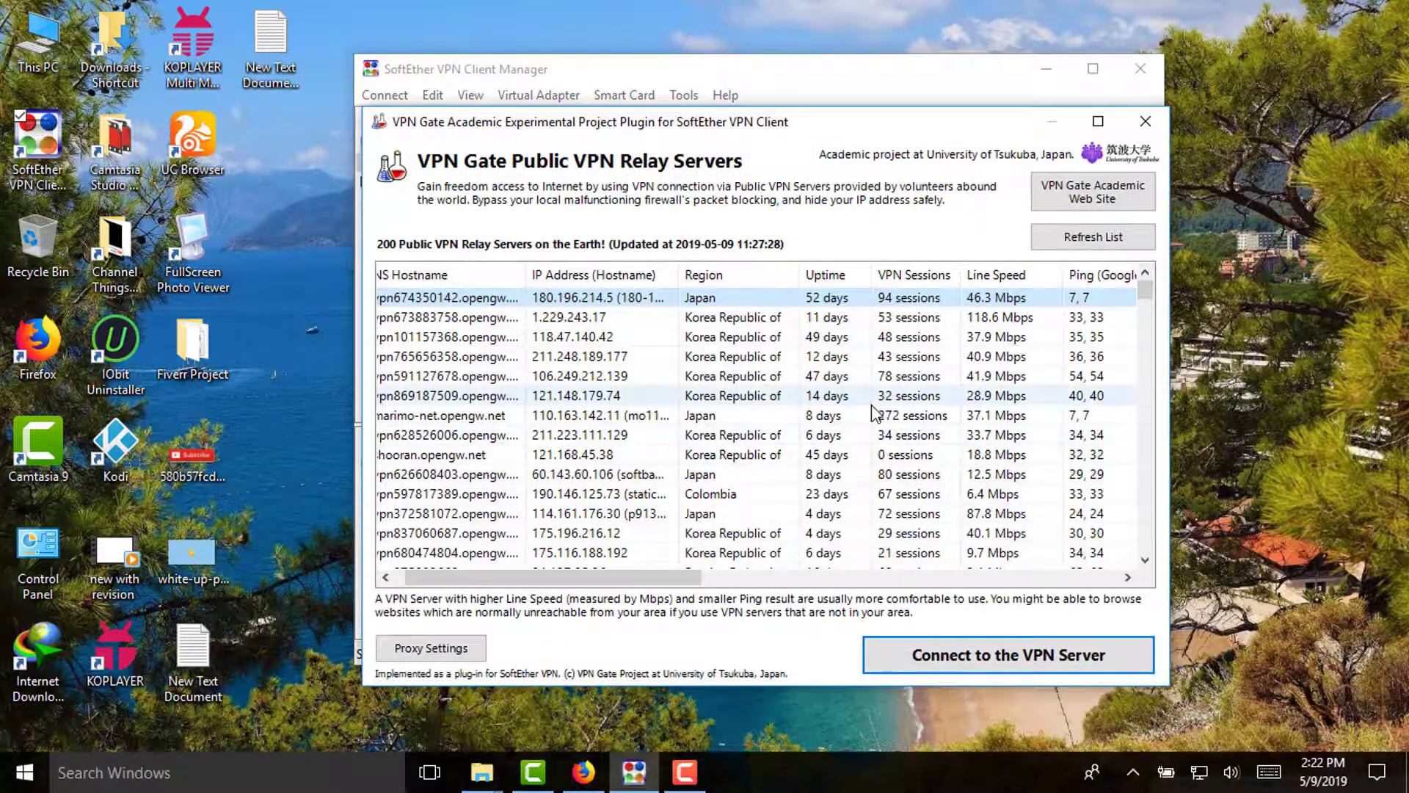